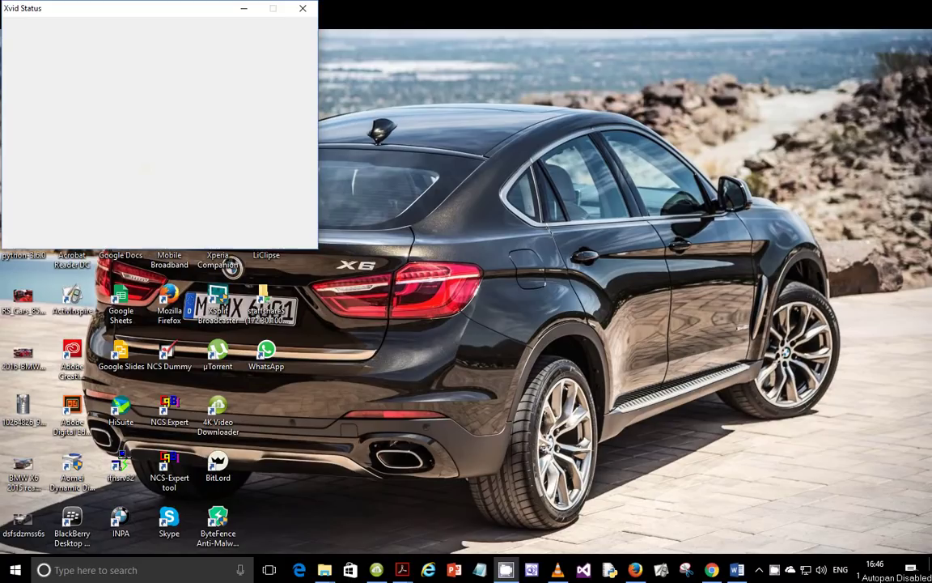
Minimize the Xvid Status window so the desktop shows
left_click(241, 8)
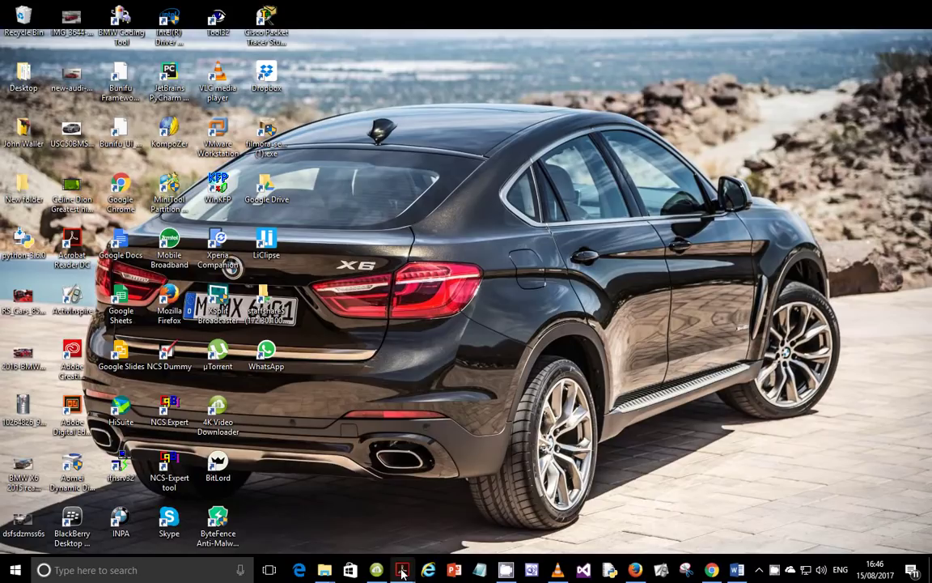
Bring up 0417_m17_qp_31.pdf in Acrobat at page 6, Task 3 – Spreadsheet
mouse_move(402, 570)
left_click(375, 512)
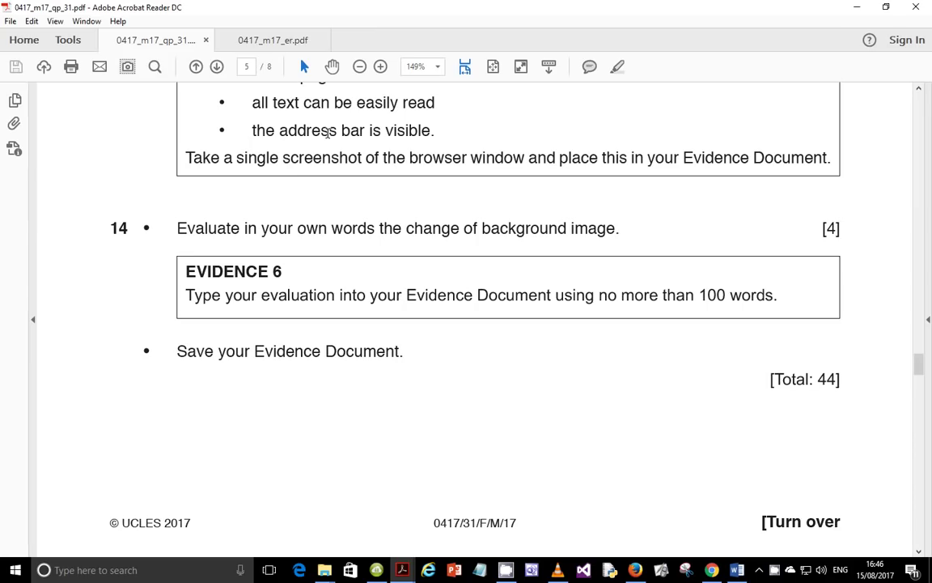
scroll(386, 347, "down", 5)
scroll(387, 346, "down", 2)
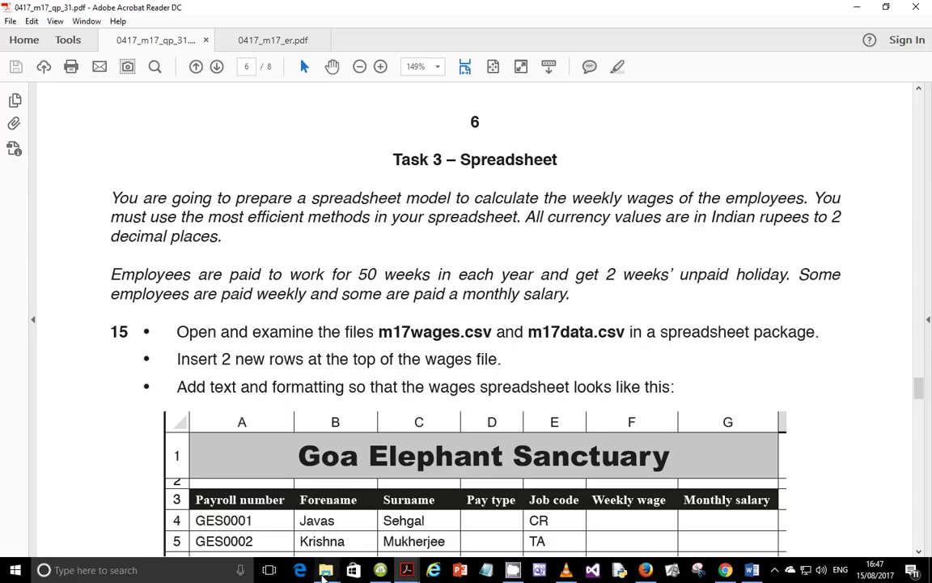
mouse_move(325, 573)
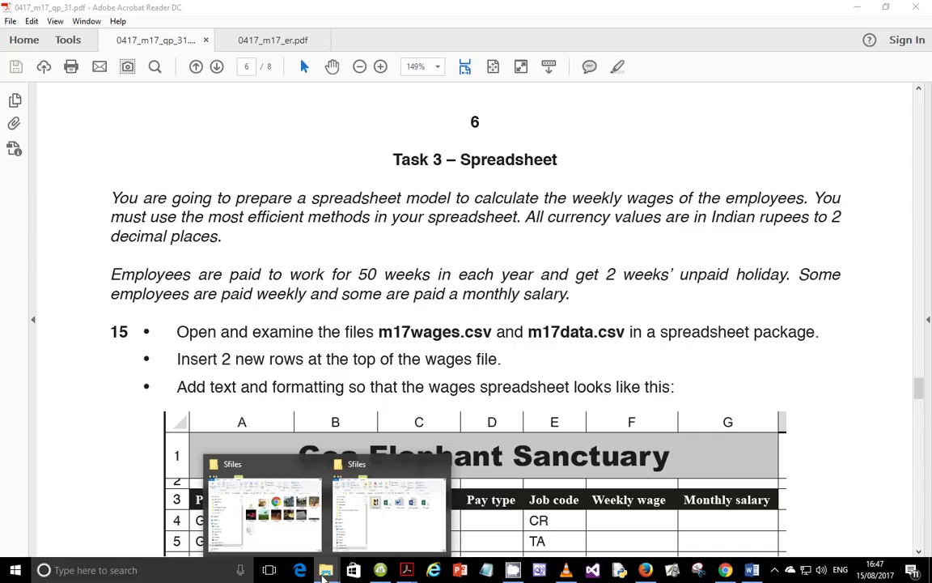
Navigate to D: > Tutorials > Feb_Mar 2017 p3 > QP, SF, MS, ER, GT Mar 2017 > Sfiles
left_click(388, 524)
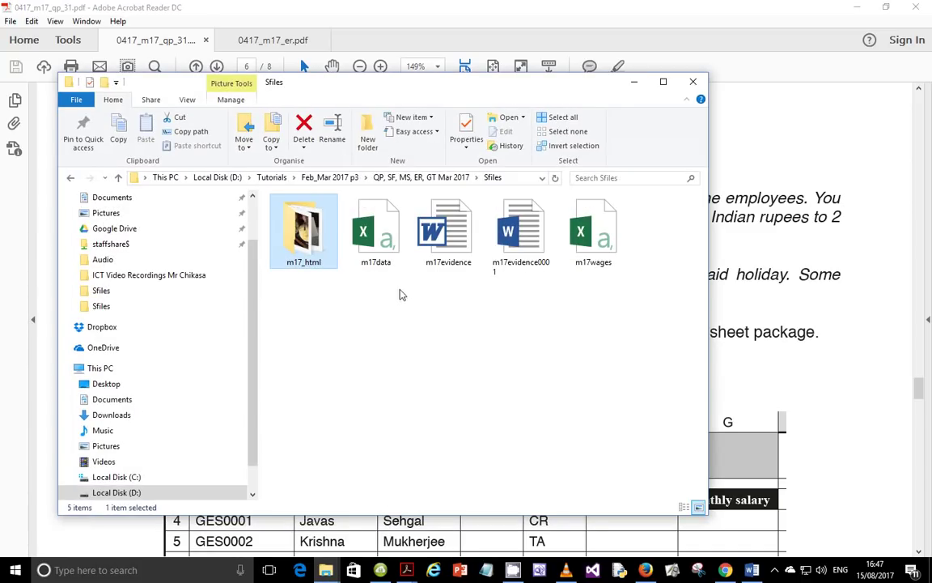
left_click(329, 178)
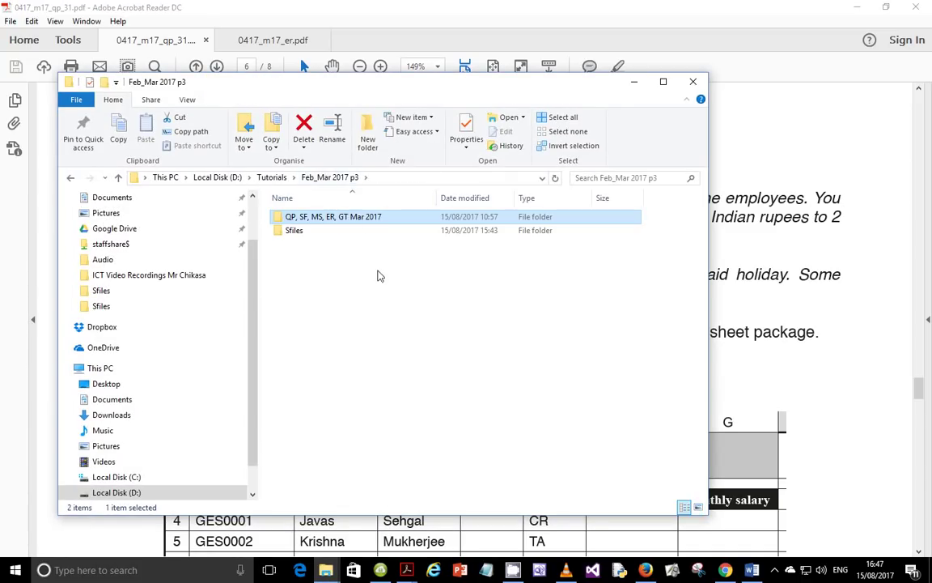
double_click(350, 234)
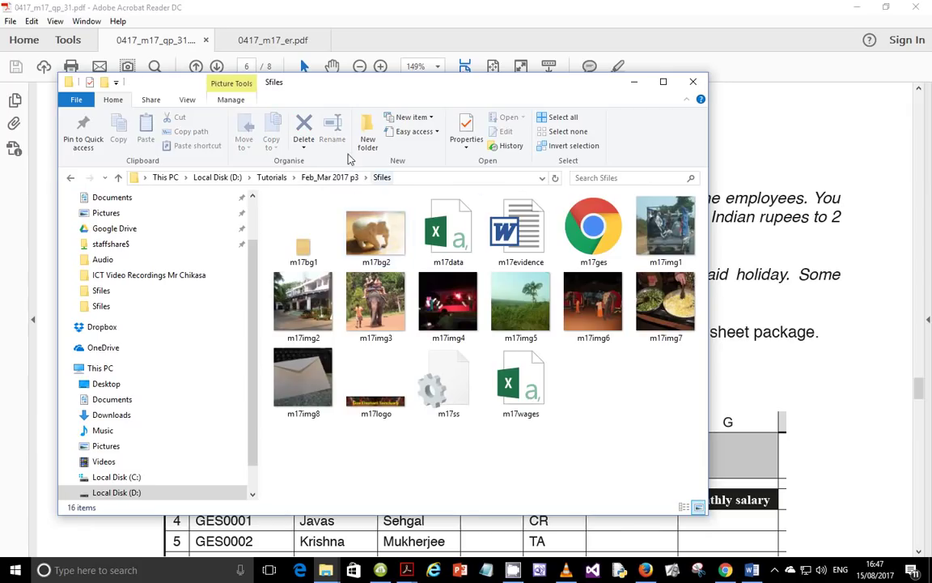
left_click(273, 177)
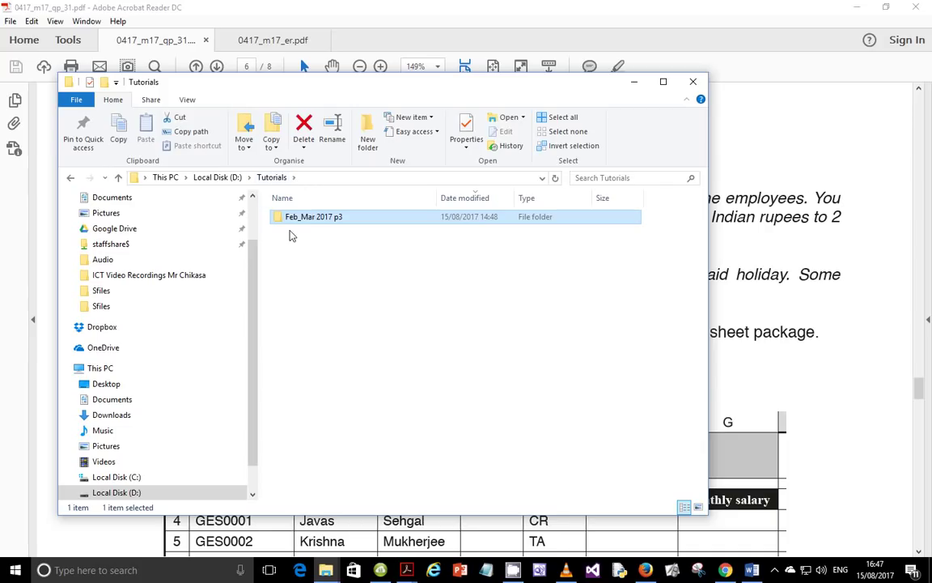
left_click(223, 177)
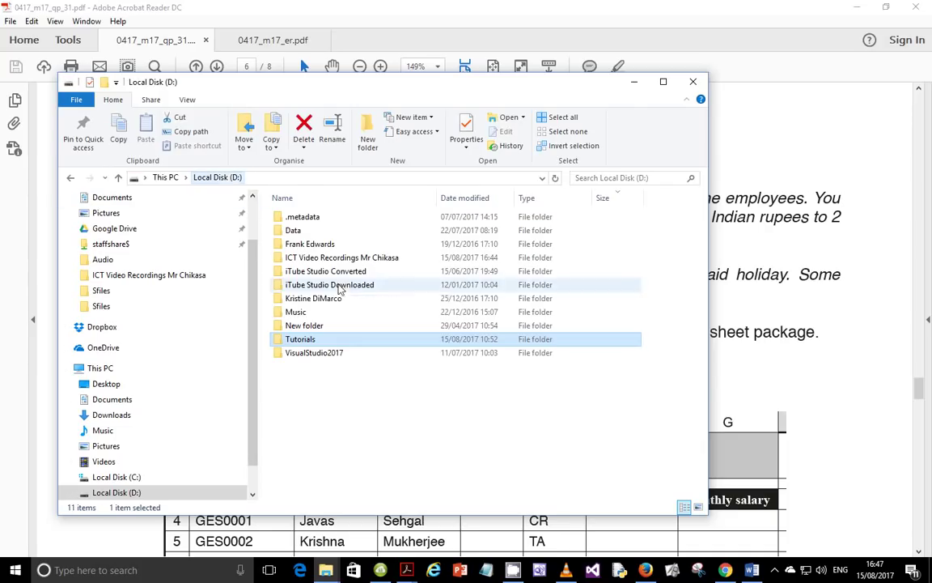
double_click(330, 342)
double_click(333, 216)
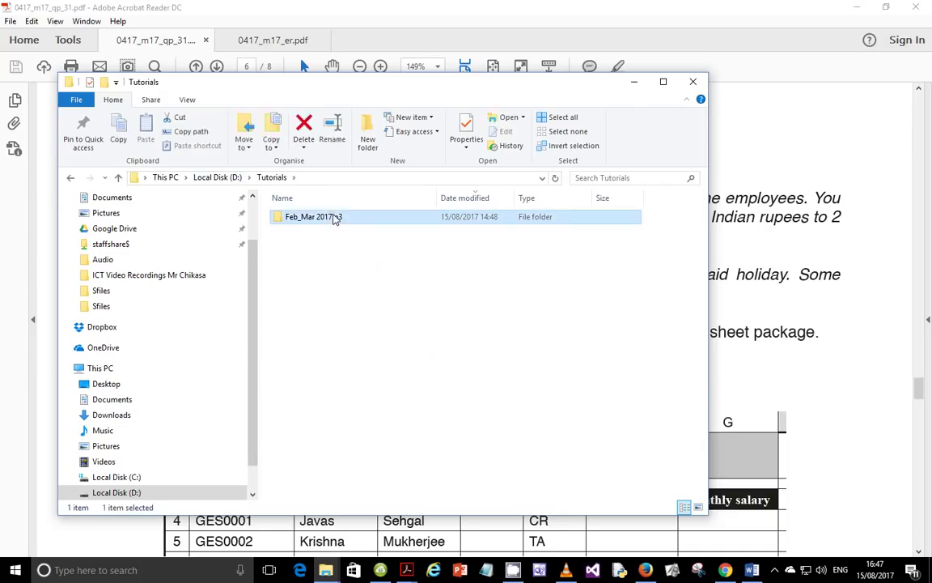
double_click(333, 220)
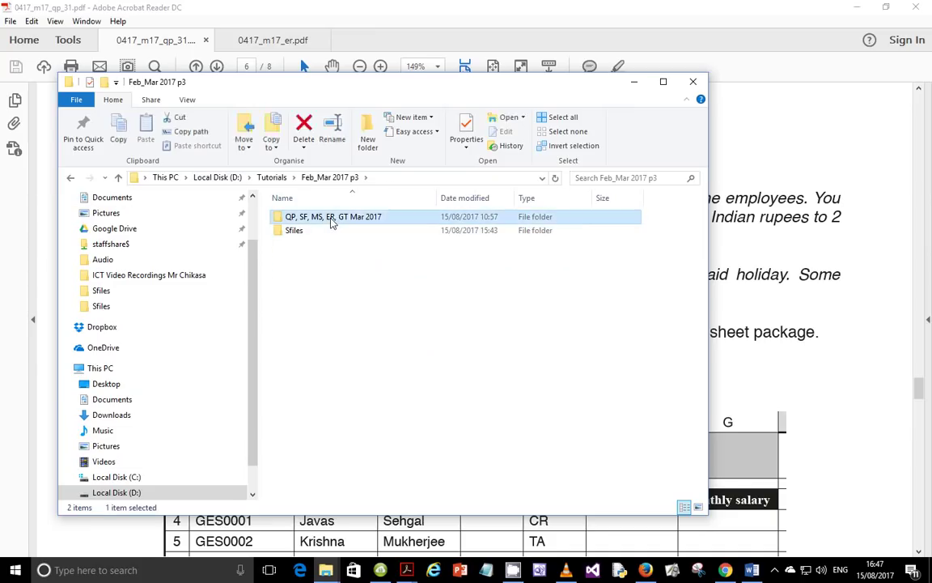
double_click(328, 220)
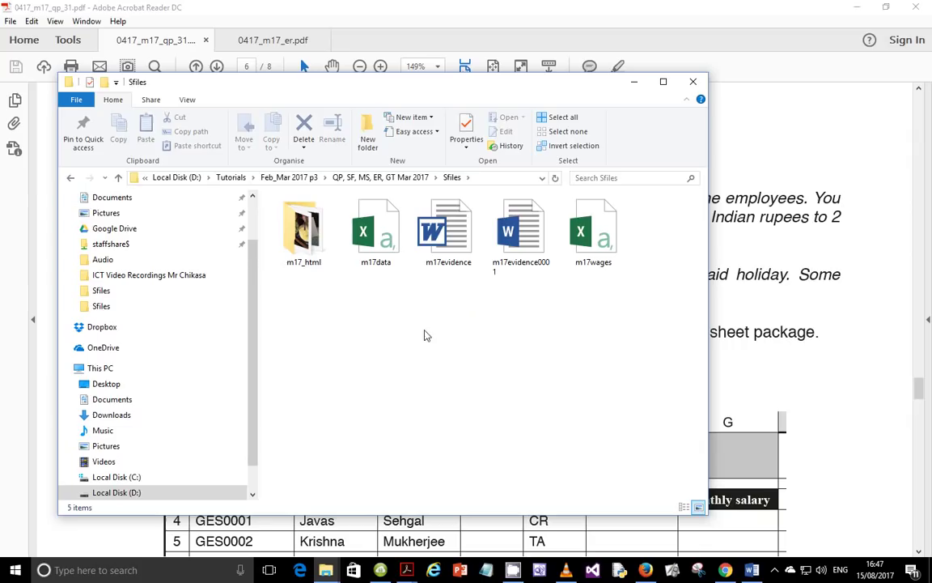
Check the m17_html folder, then select m17data and m17wages together for opening
double_click(299, 247)
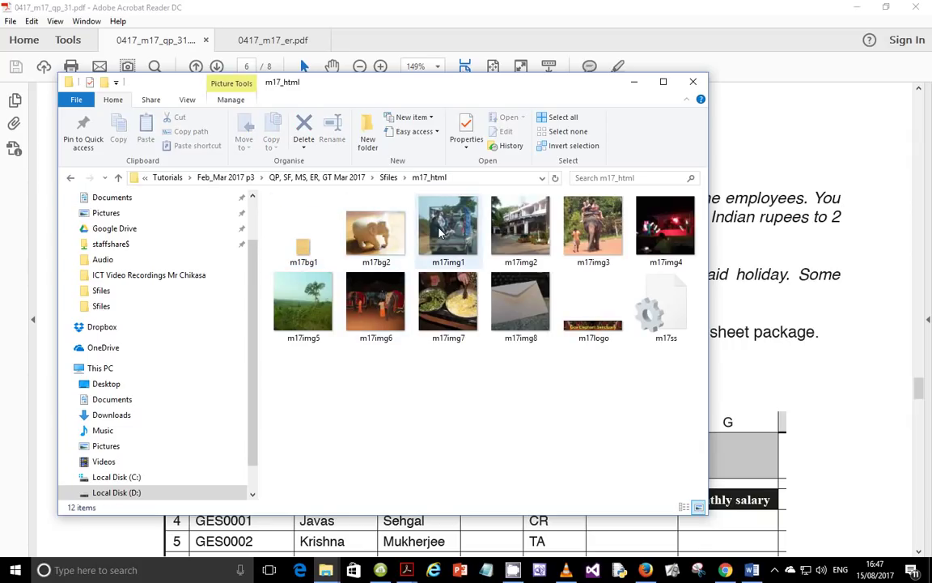
left_click(389, 178)
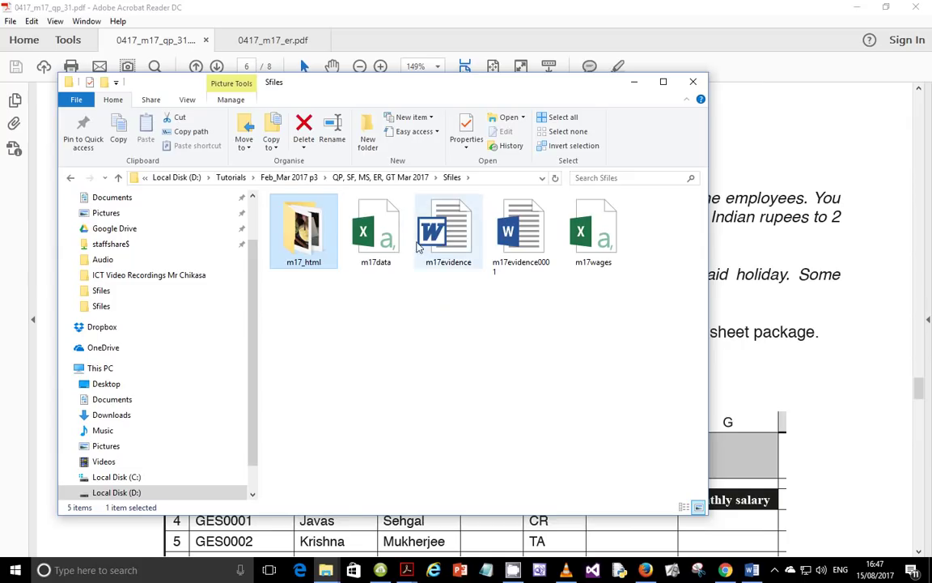
left_click(393, 243)
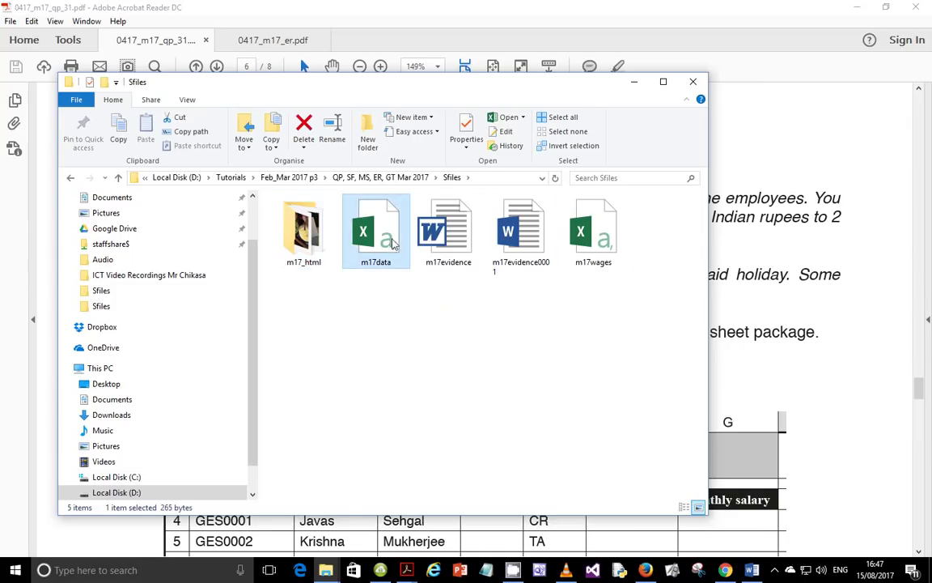
left_click(607, 241, "ctrl")
right_click(619, 245)
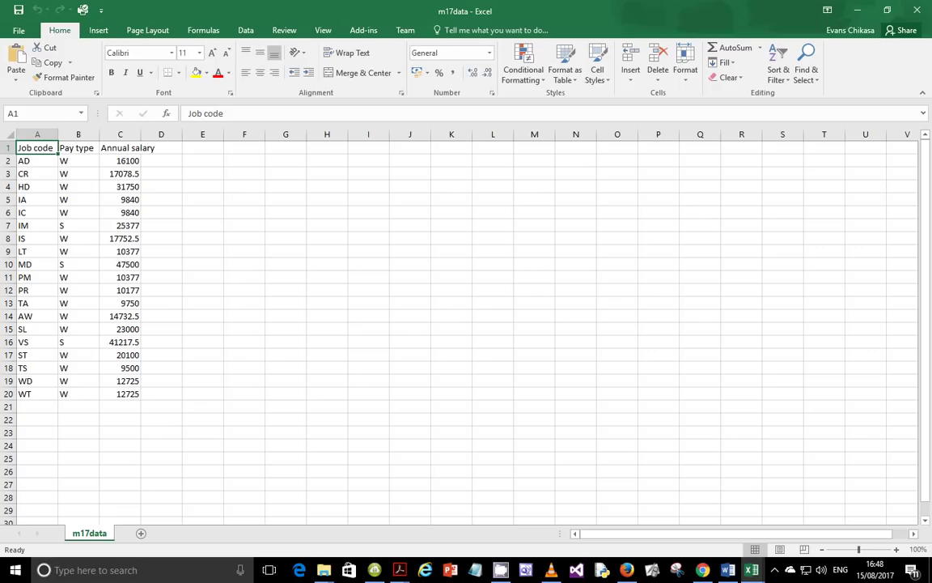
AutoFit every column of the m17data sheet to its contents
mouse_move(754, 575)
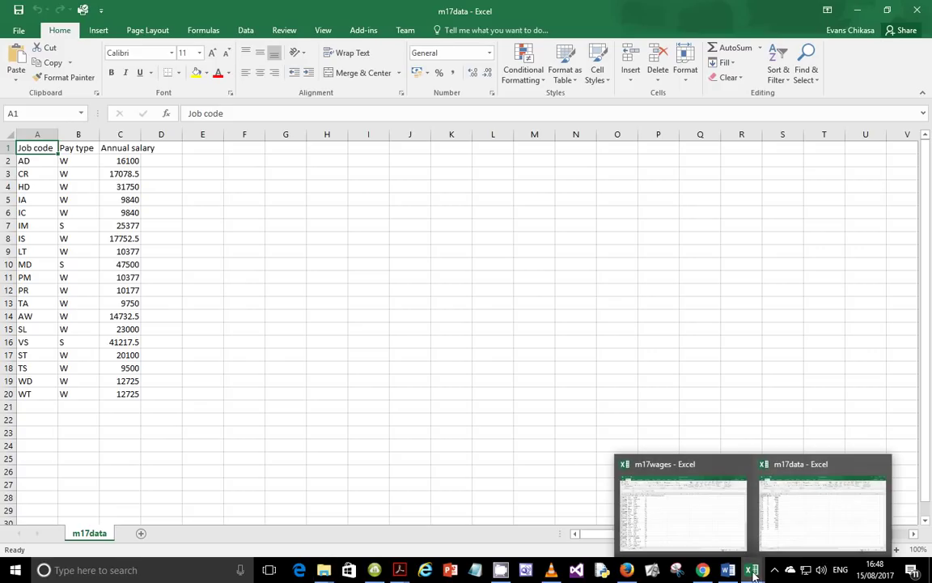
left_click(9, 136)
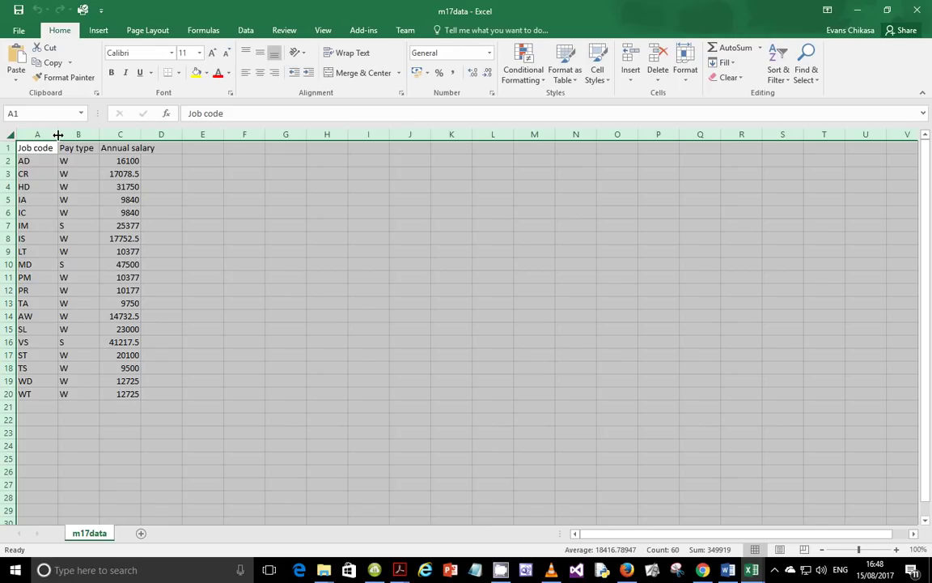
double_click(58, 134)
mouse_move(755, 576)
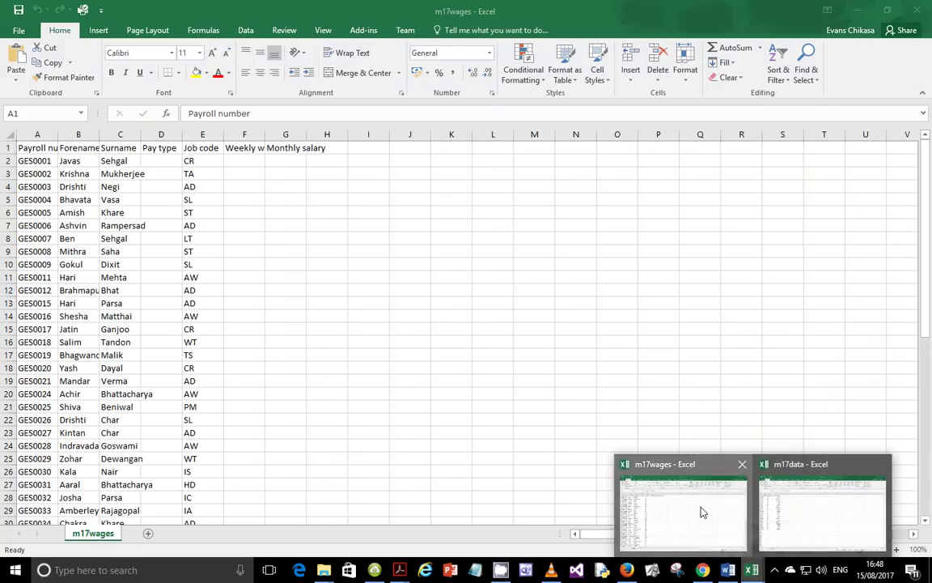
AutoFit every column of the m17wages sheet to its contents
left_click(701, 510)
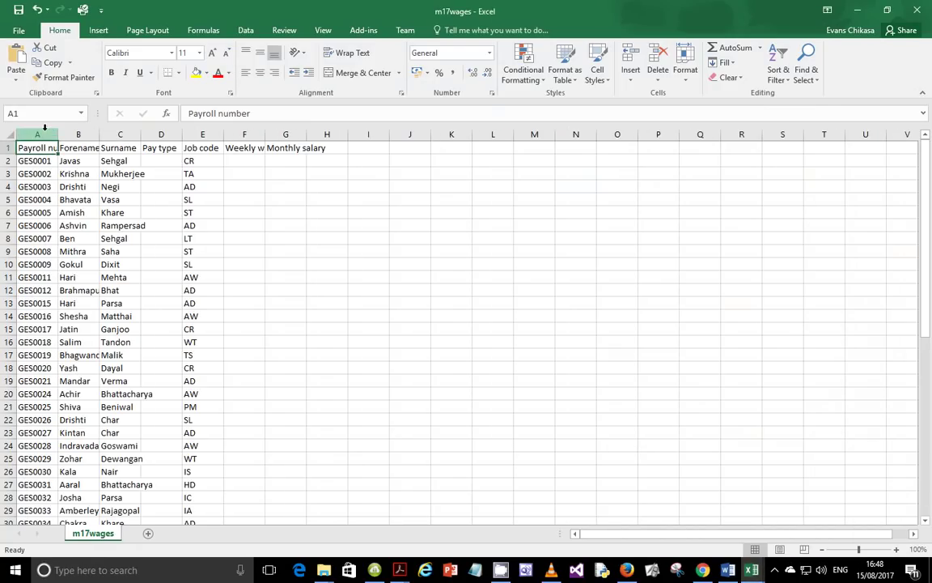
left_click(9, 135)
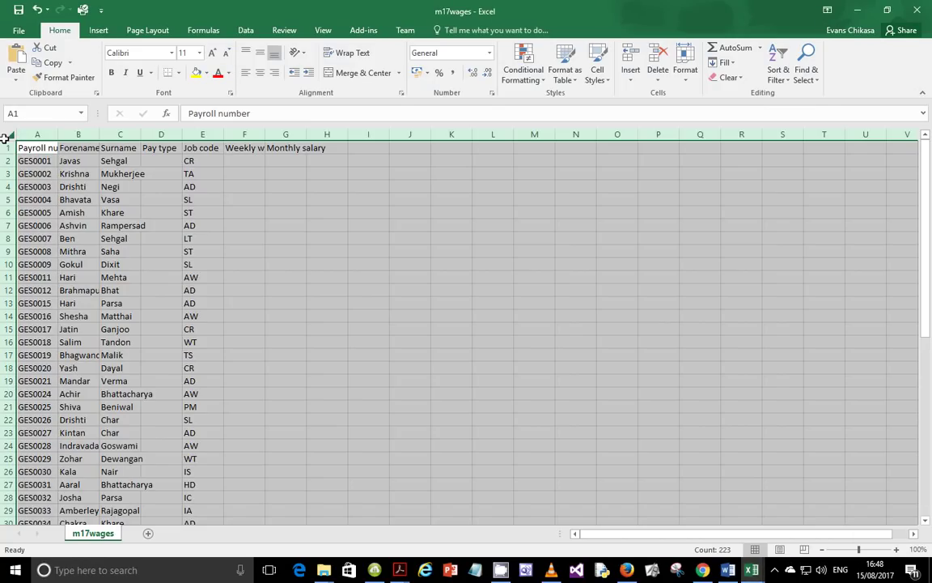
double_click(98, 135)
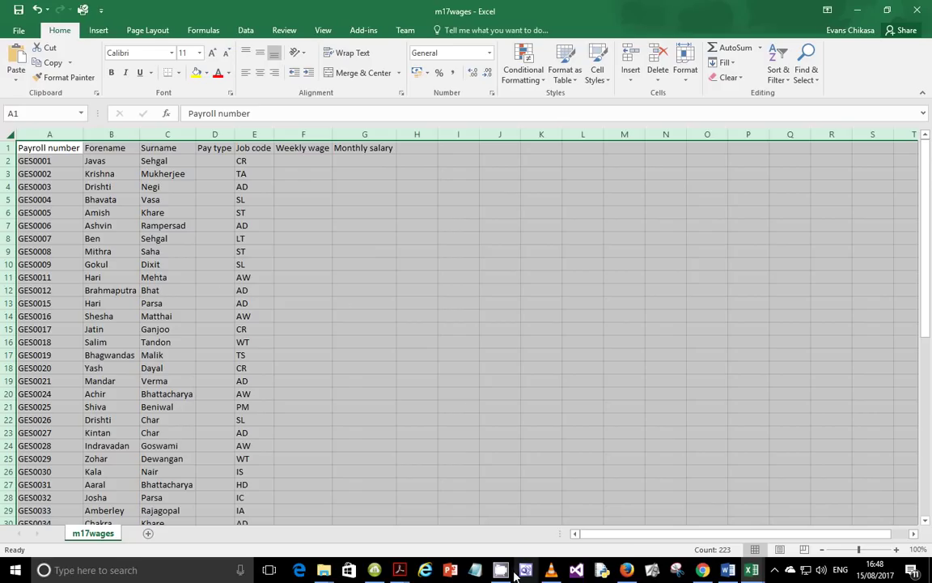
Review the next instructions in the 0417_m17_qp_31.pdf question paper
left_click(399, 570)
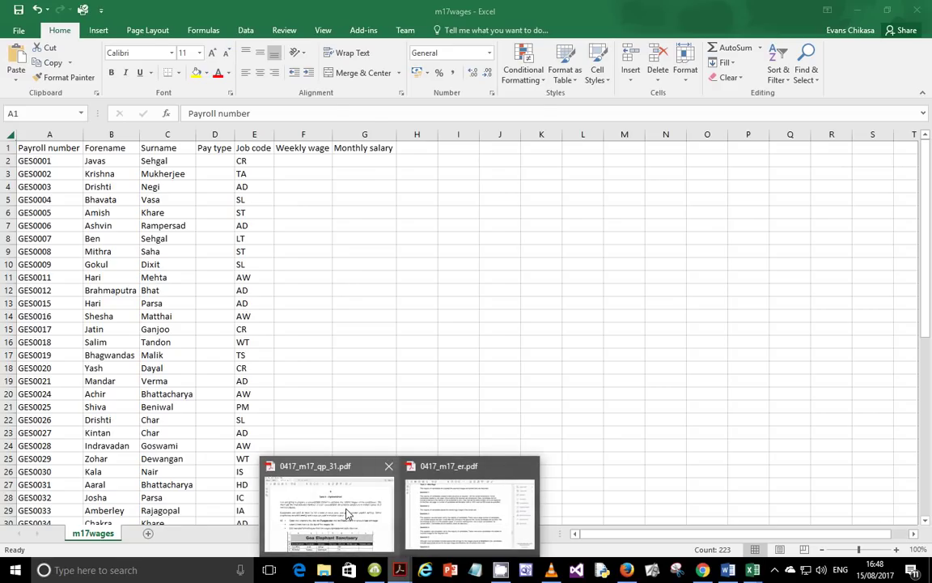
left_click(346, 506)
scroll(375, 347, "down", 1)
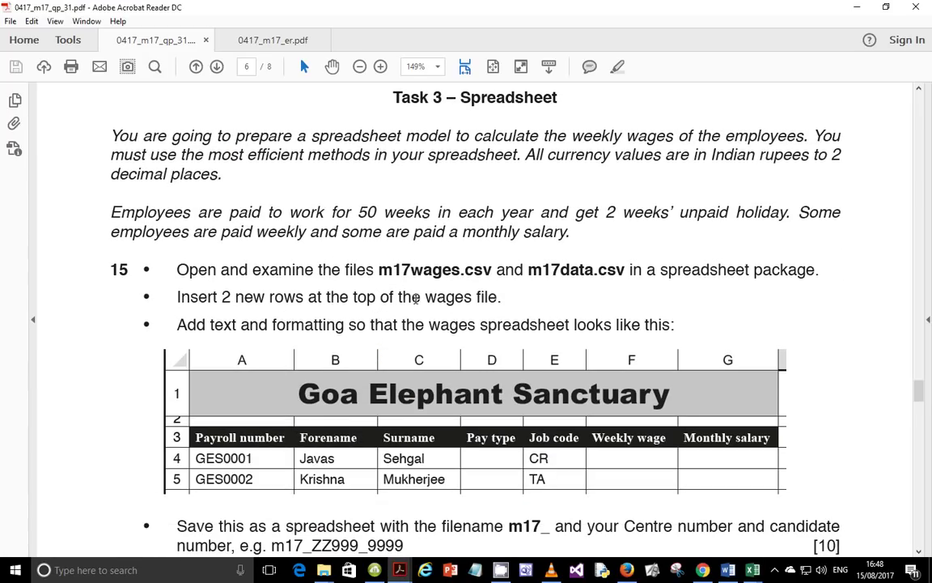
Insert two blank rows above the m17wages headings and bring the question paper back
left_click(753, 571)
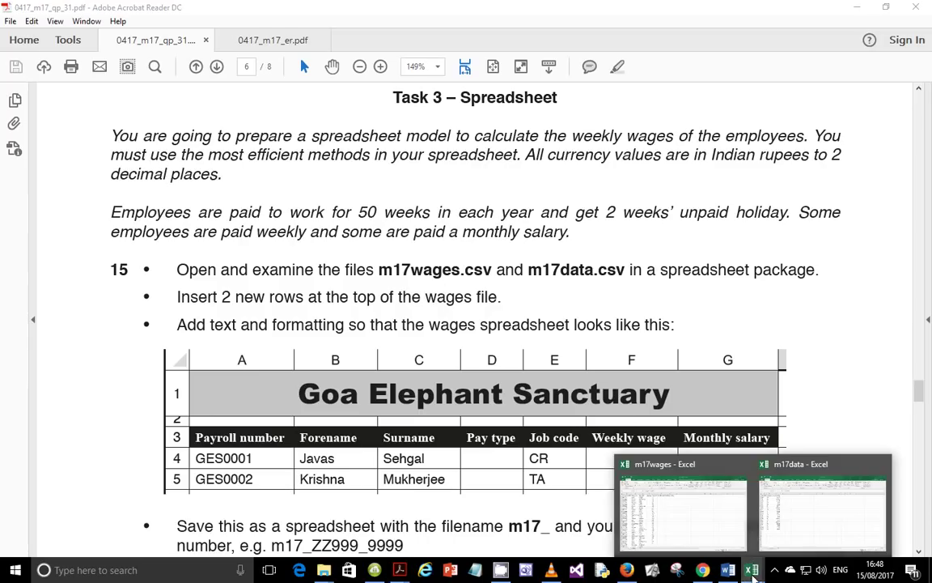
left_click(680, 515)
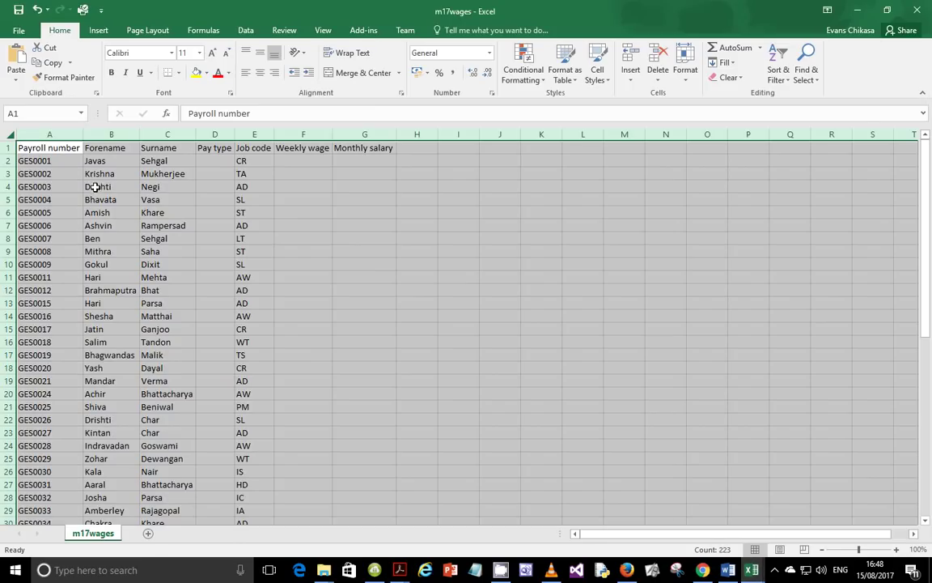
left_click(33, 160)
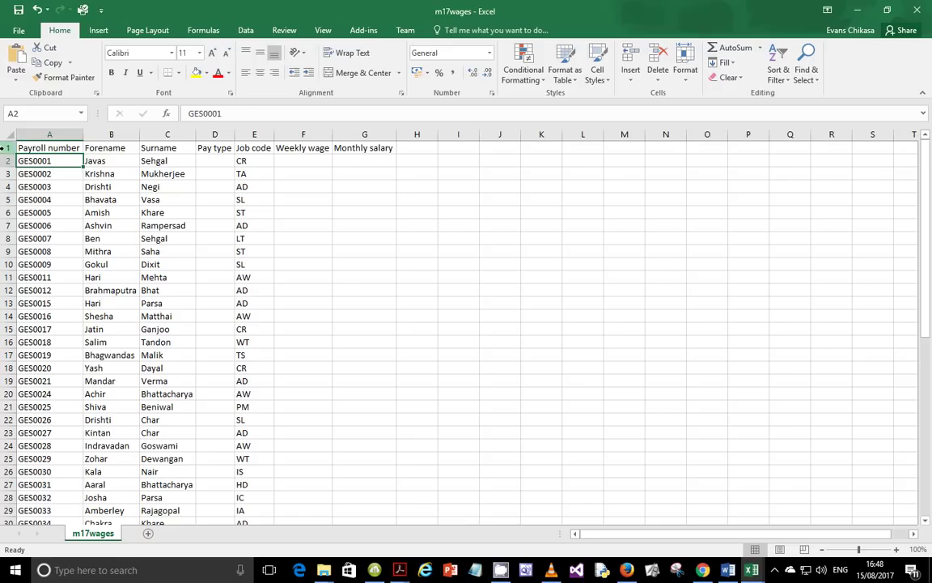
left_click_drag(8, 148, 8, 160)
right_click(9, 150)
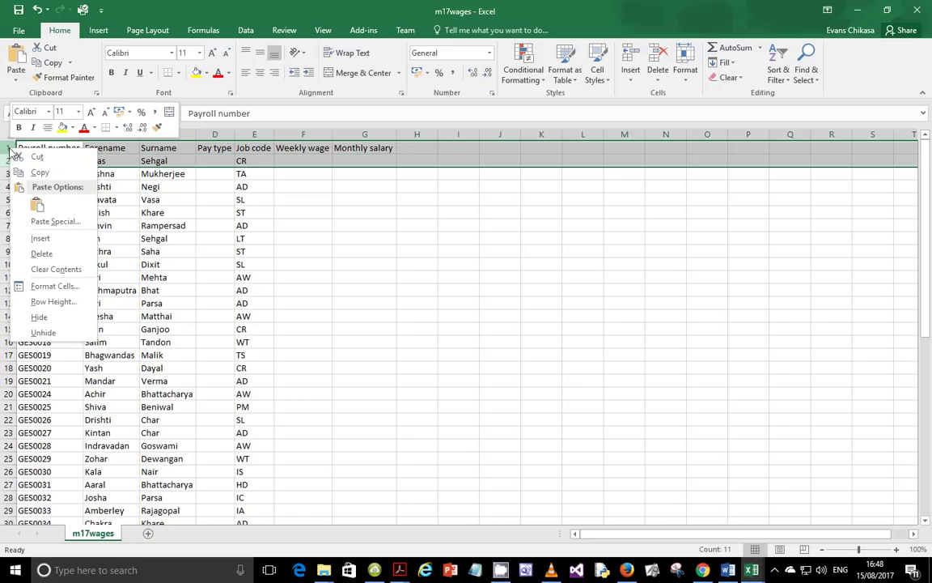
left_click(42, 238)
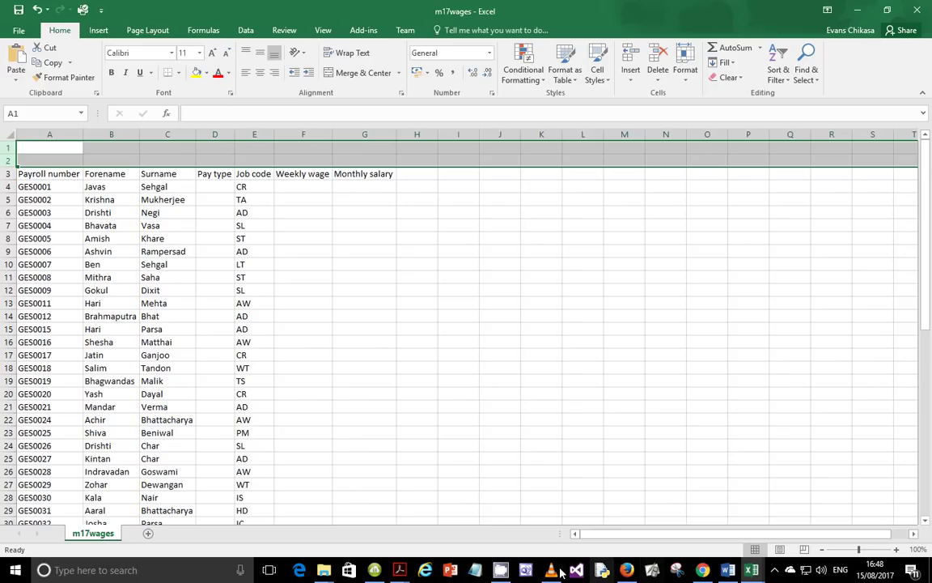
left_click(400, 570)
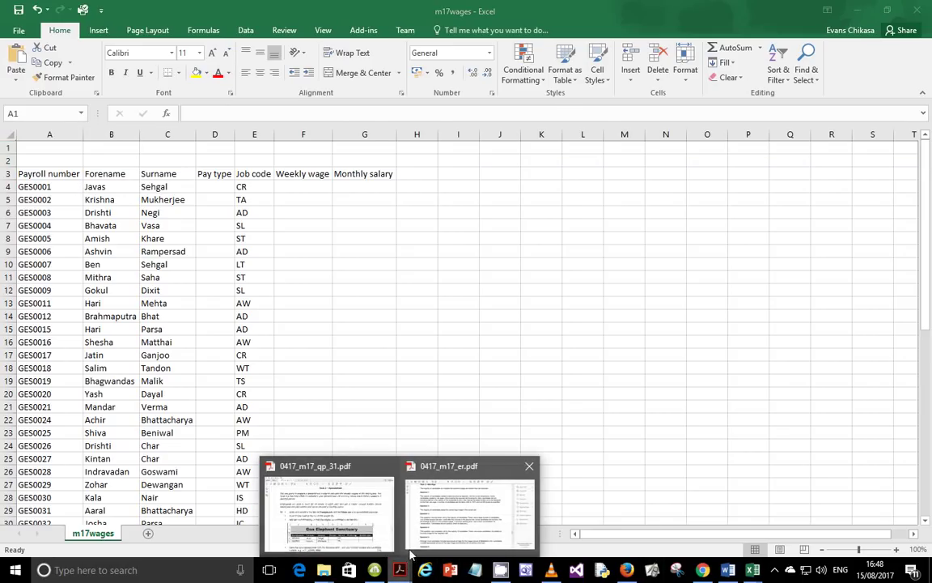
left_click(356, 519)
scroll(265, 301, "down", 3)
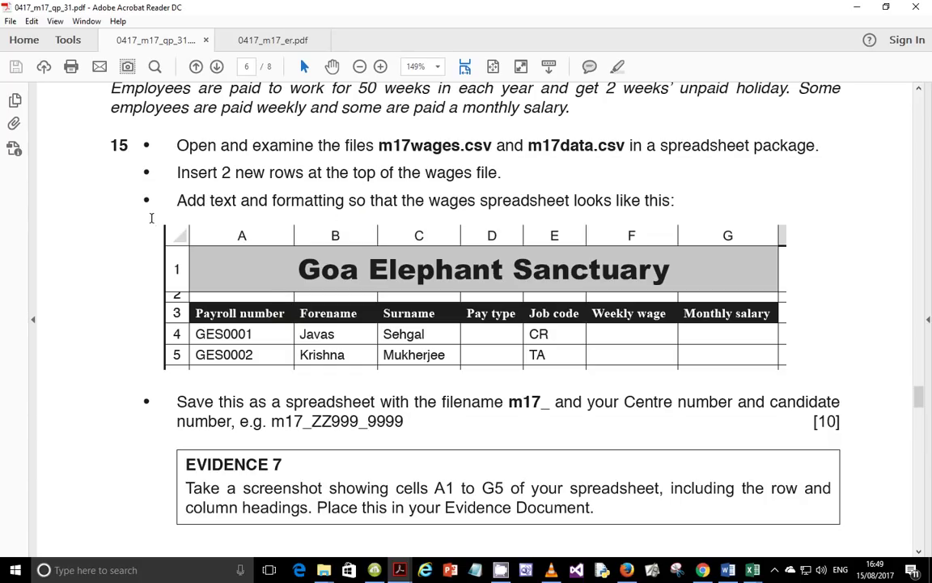
key("Print")
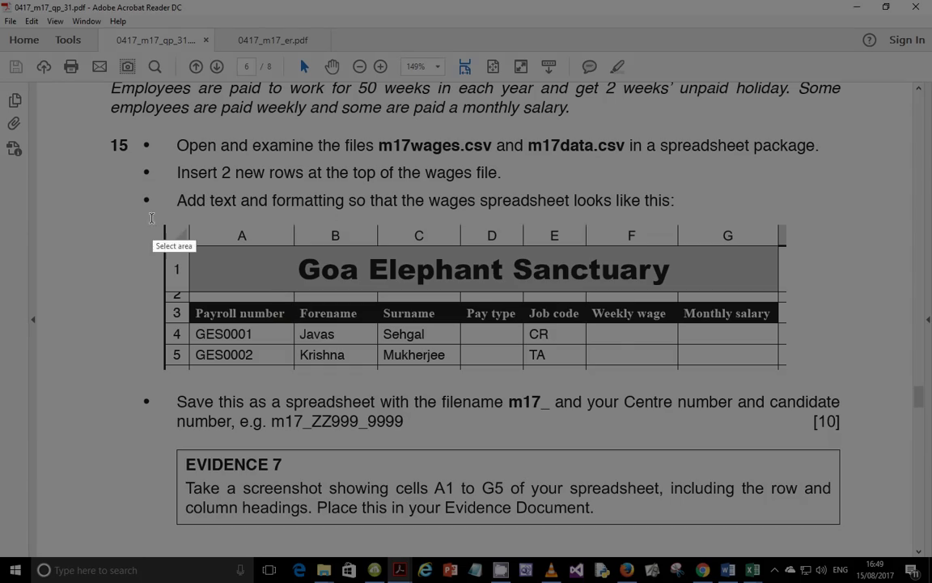
left_click_drag(151, 216, 815, 382)
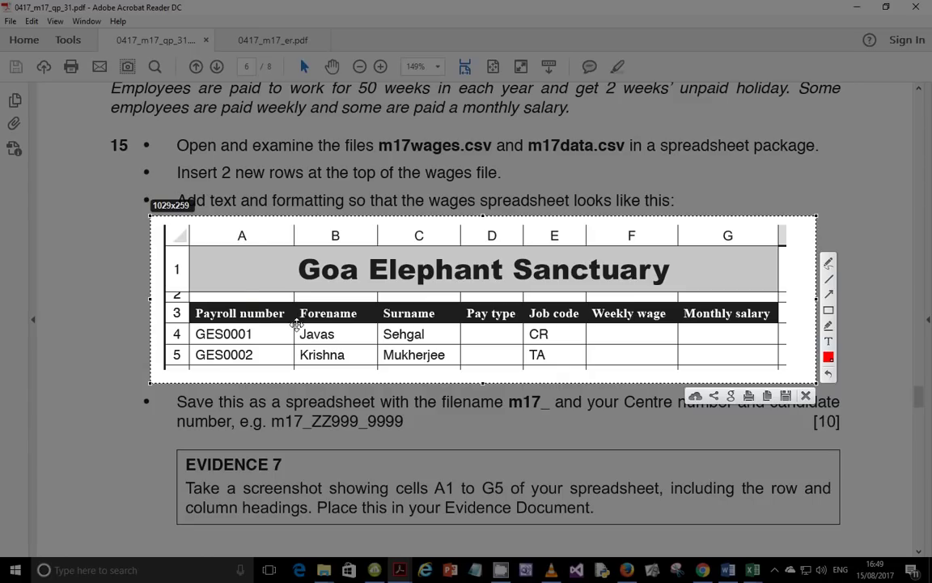
Dismiss the screen capture and zoom in on the sample table's title and headings
left_click(807, 397)
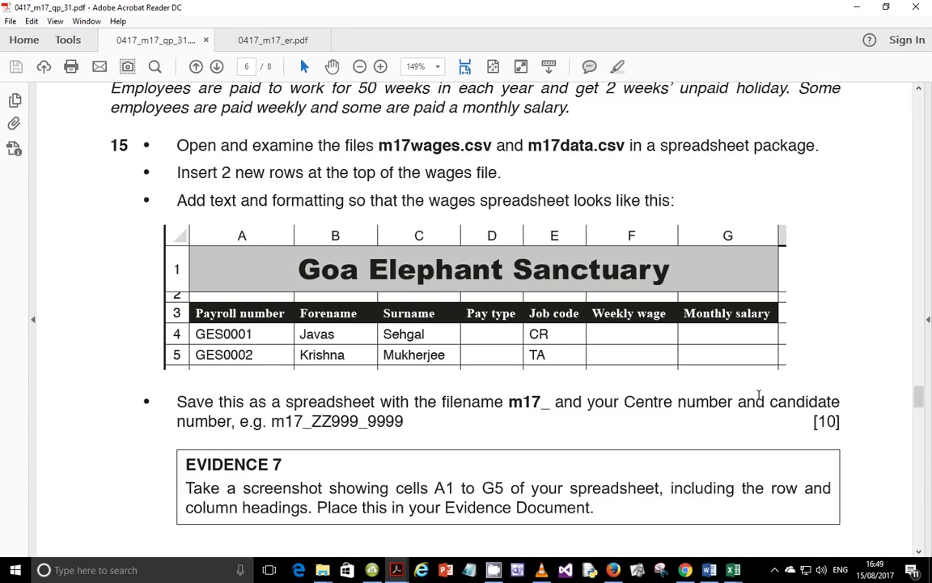
scroll(735, 392, "up", 5, "ctrl")
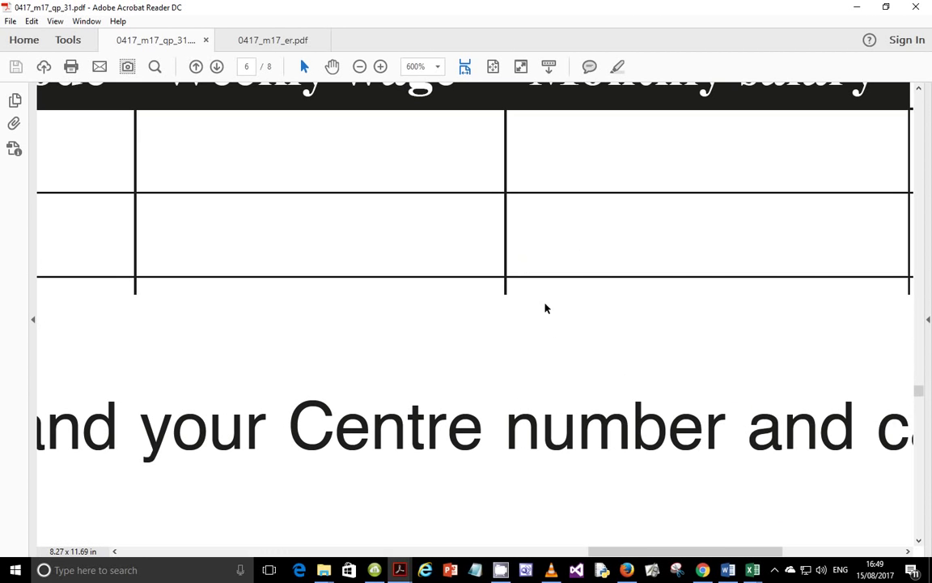
mouse_move(919, 391)
left_mouse_down()
mouse_move(917, 347)
mouse_move(917, 392)
left_mouse_up()
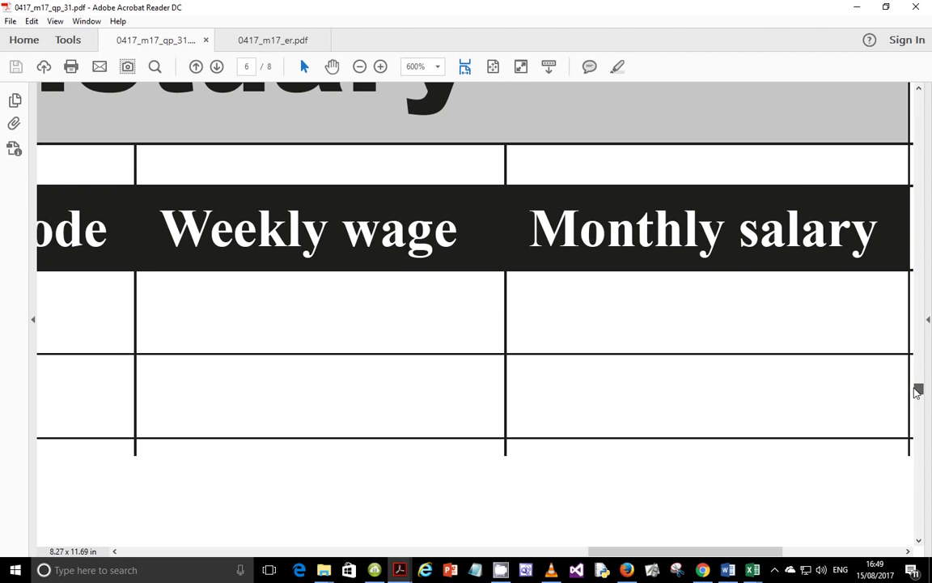
scroll(734, 452, "up", 1, "ctrl")
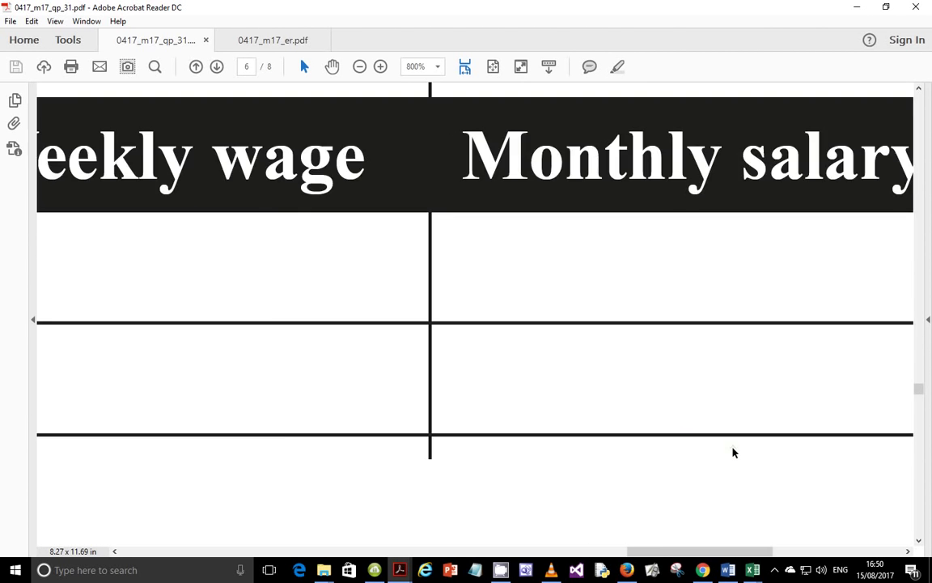
scroll(733, 452, "down", 3, "ctrl")
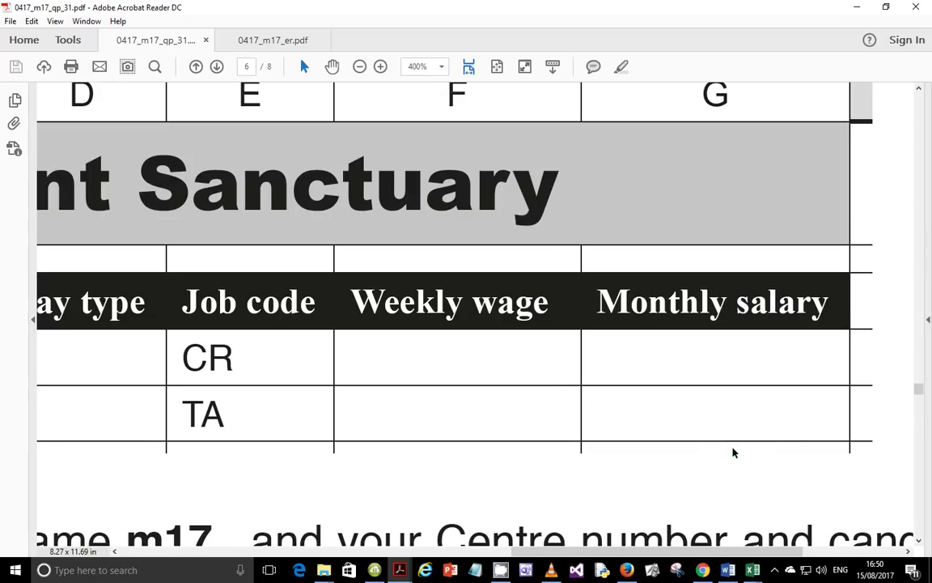
scroll(548, 538, "left", 5)
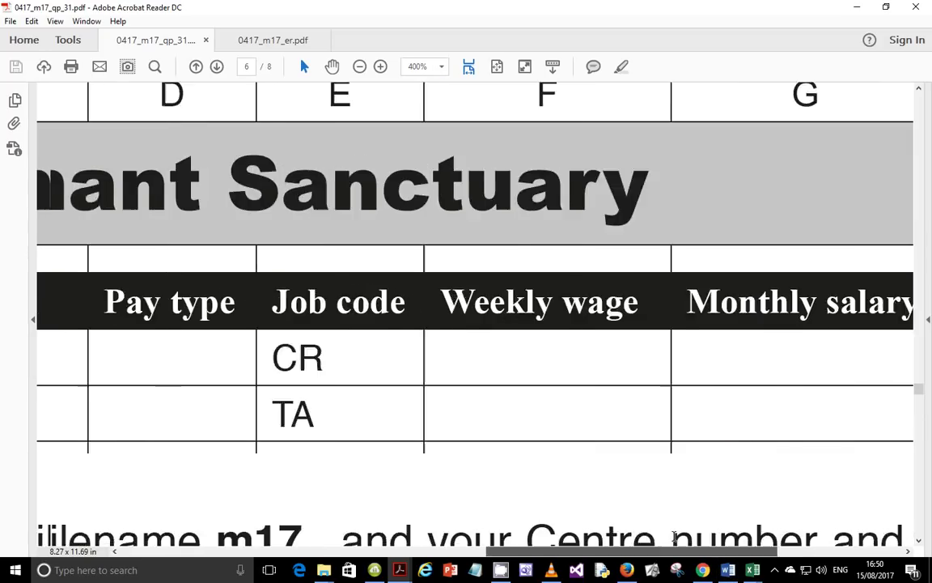
scroll(547, 537, "left", 6)
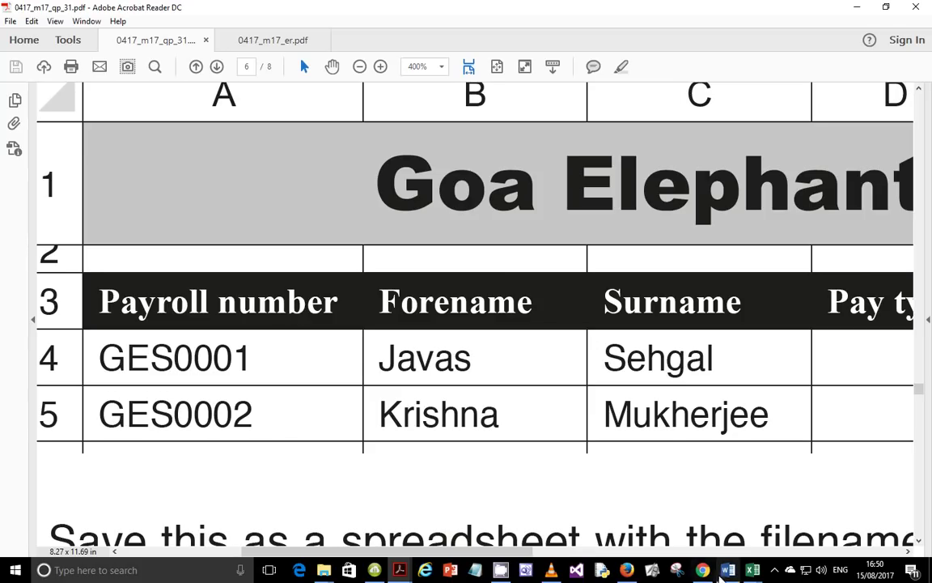
Reset the PDF zoom to fit width and return to the m17wages workbook
left_click(753, 570)
left_click(628, 533)
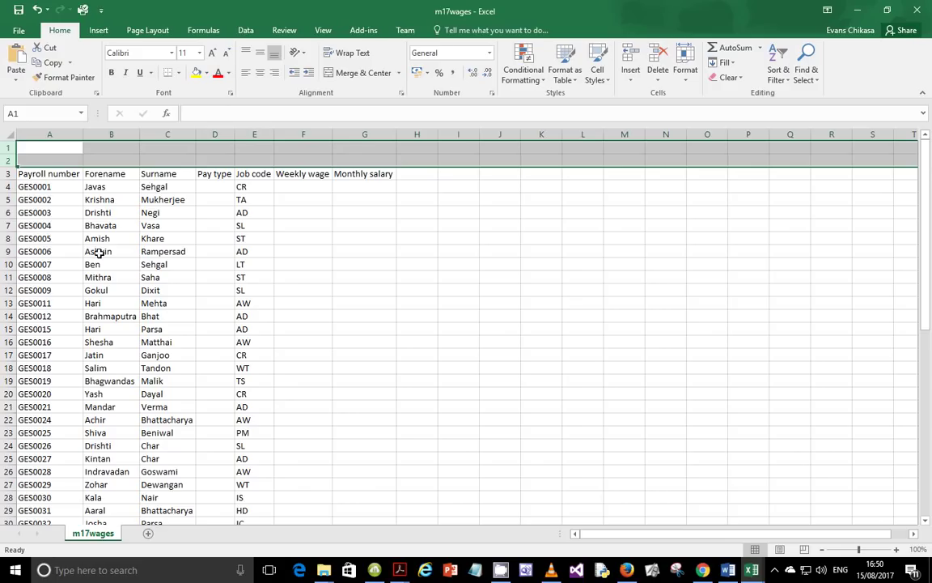
left_click(399, 570)
left_click(350, 525)
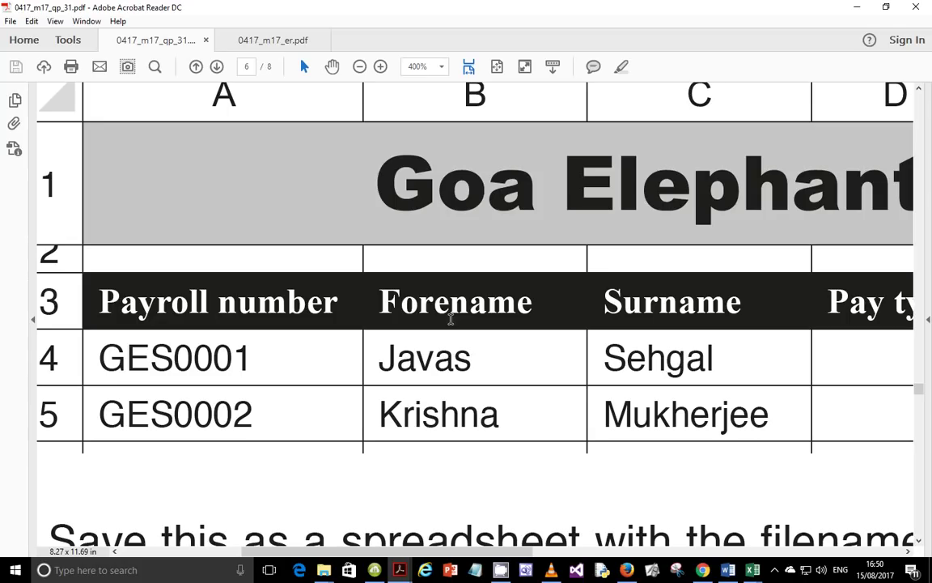
key("ctrl+2")
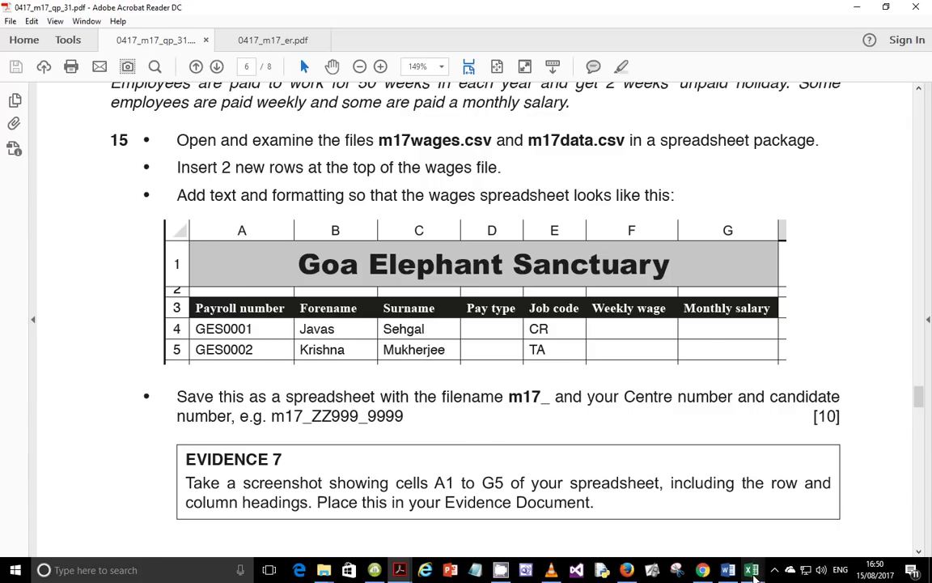
mouse_move(752, 571)
left_click(660, 486)
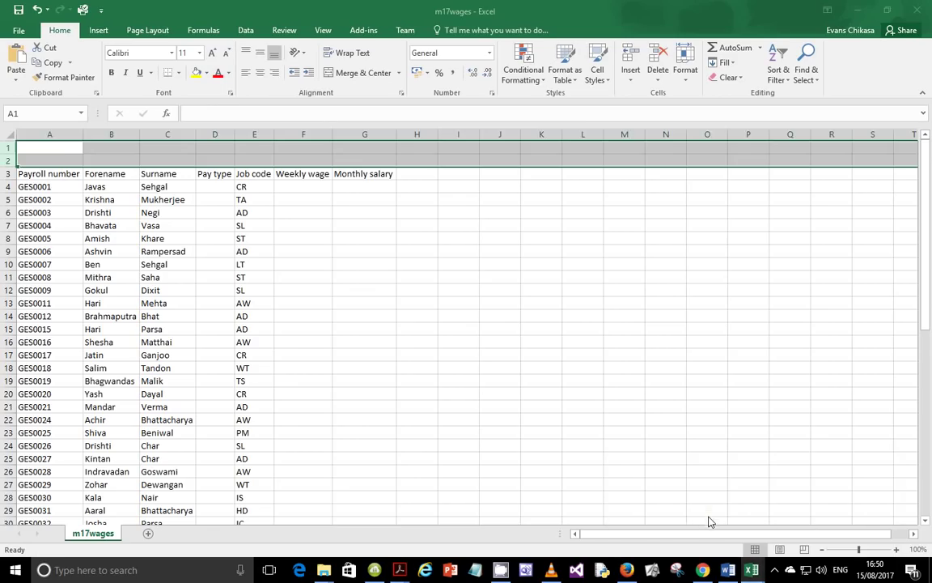
Merge & Center A1:G1 and type the title 'Goa Elephant Sanctuary', correcting typos
left_click_drag(48, 146, 372, 142)
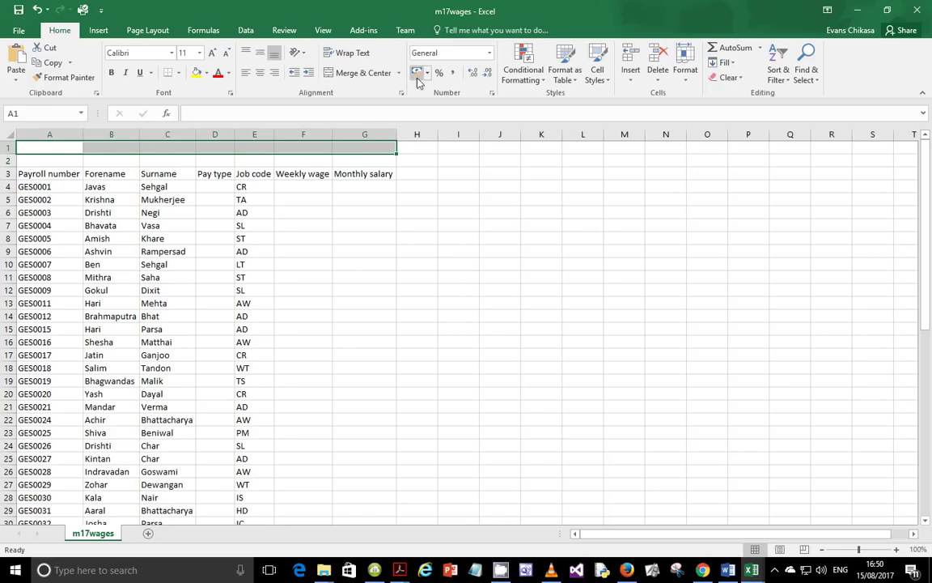
left_click(363, 72)
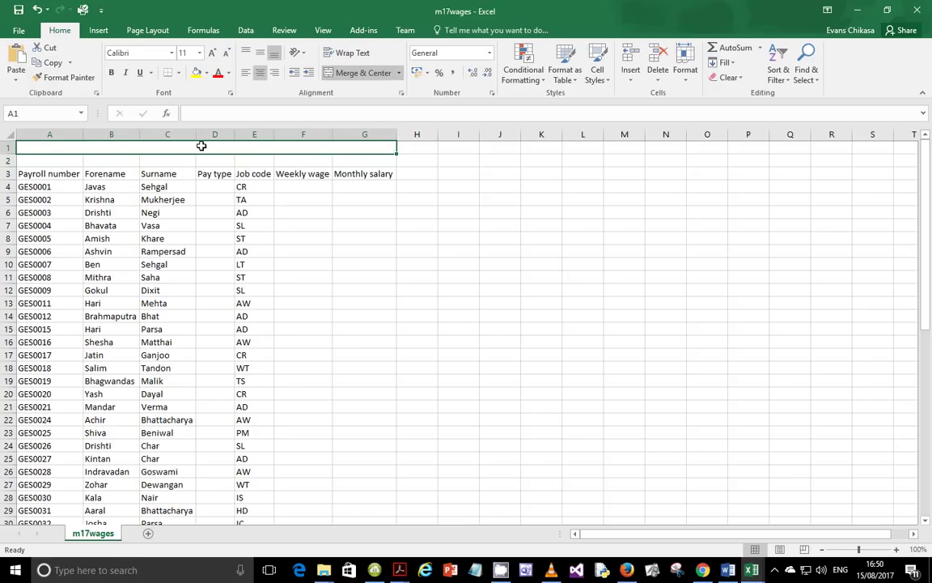
type("G")
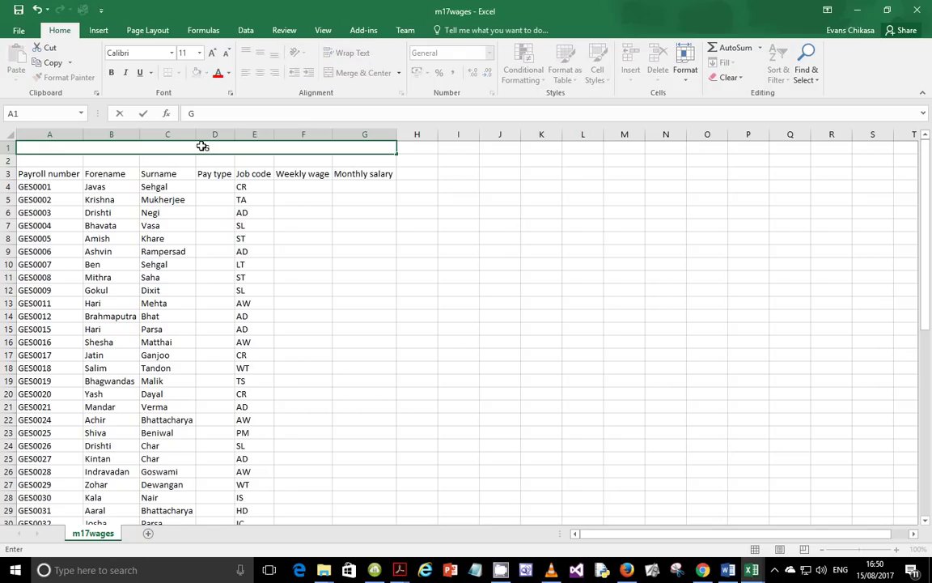
type("oa Elephant Sab")
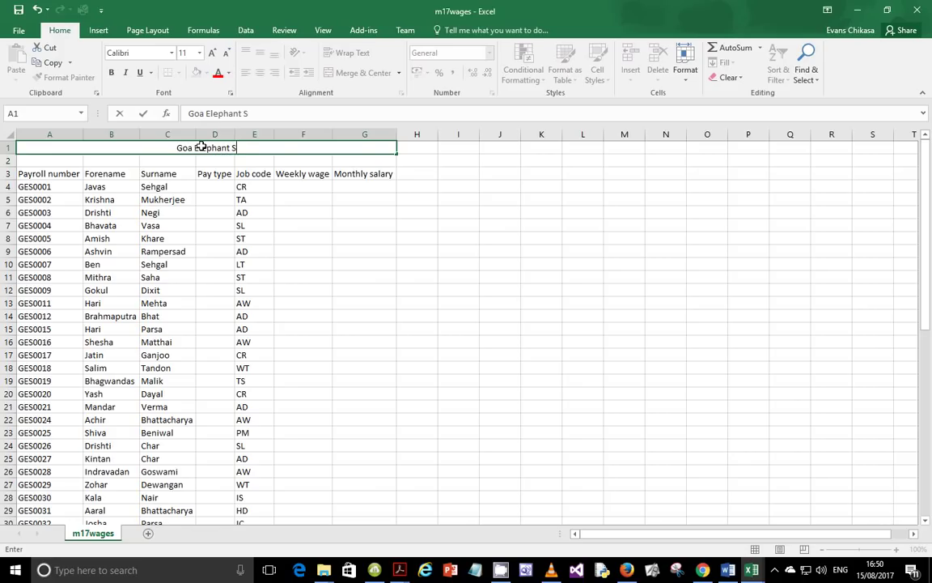
key("BackSpace")
type("ntuary")
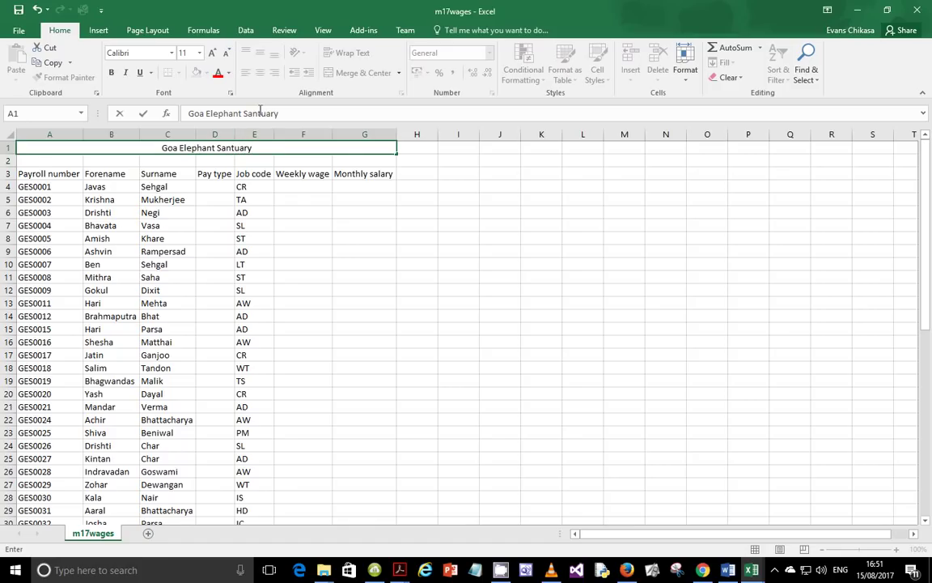
left_click(243, 114)
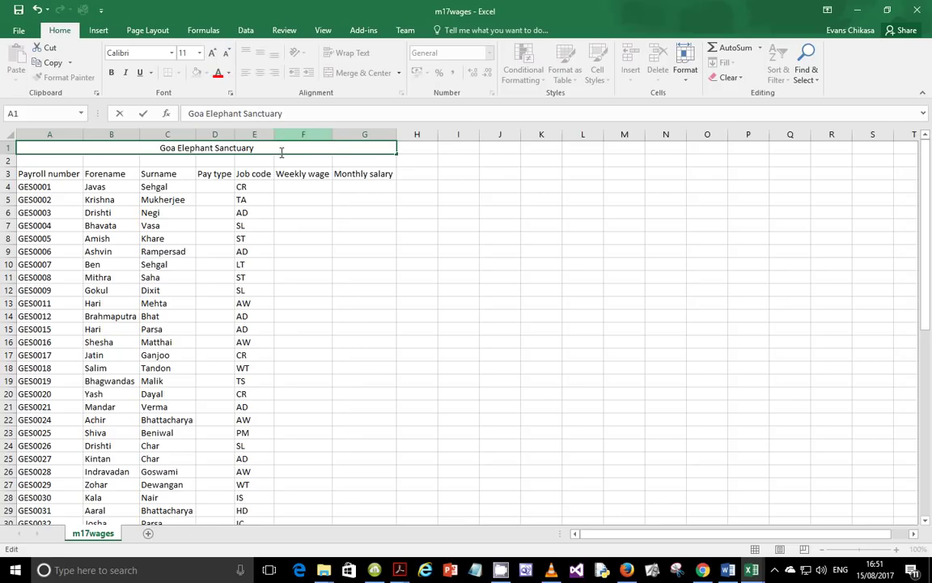
type("c")
left_click(154, 148)
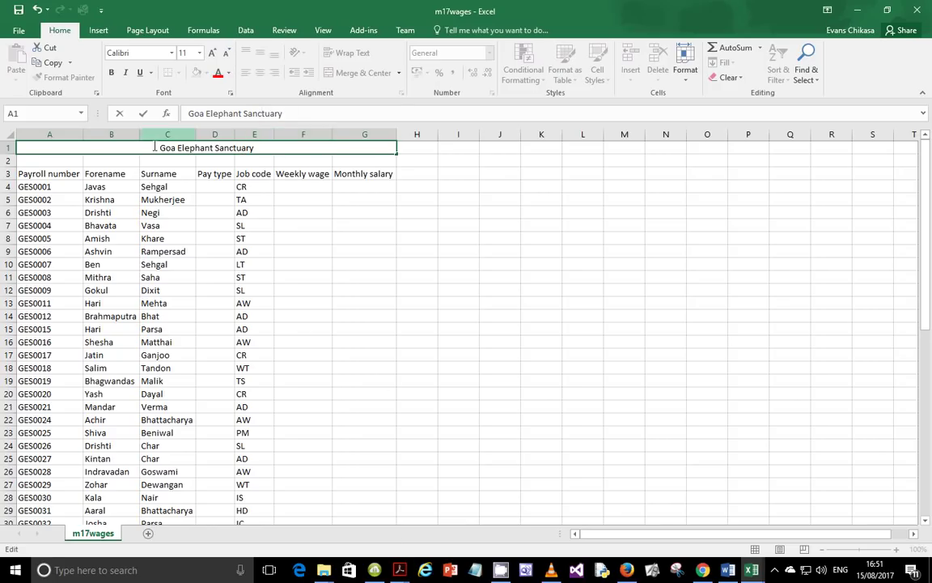
Make the Goa Elephant Sanctuary title bold and enlarge it to 20 point
left_click(284, 158)
left_click(282, 145)
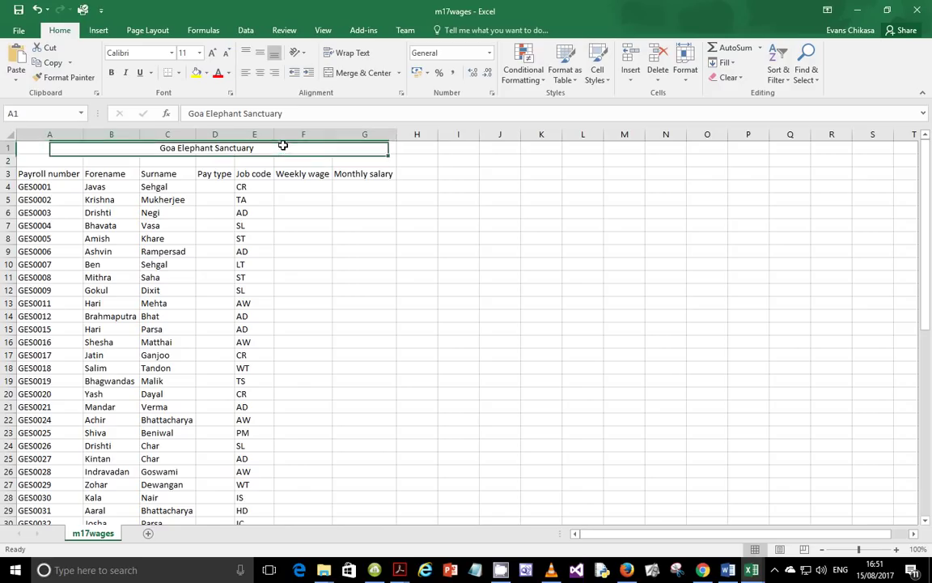
left_click(113, 73)
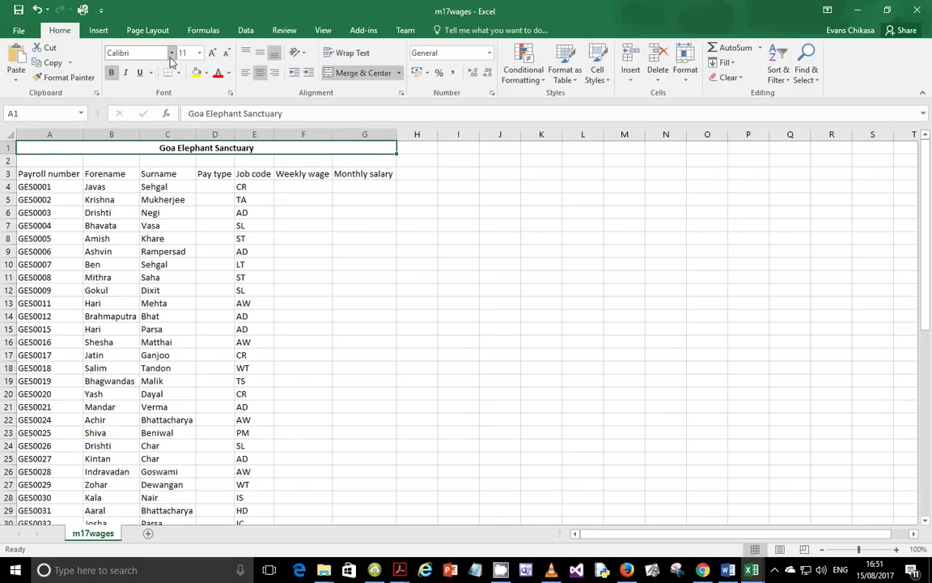
left_click(212, 54)
left_click(212, 54)
left_click(212, 54)
left_click(212, 54)
left_click(212, 54)
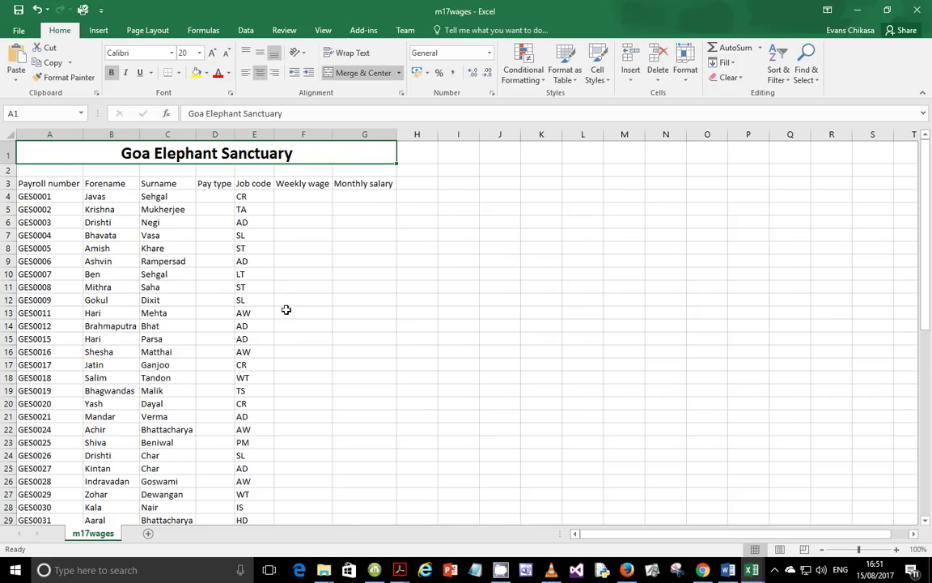
After checking the question paper, enlarge the title further to 28 point
mouse_move(399, 569)
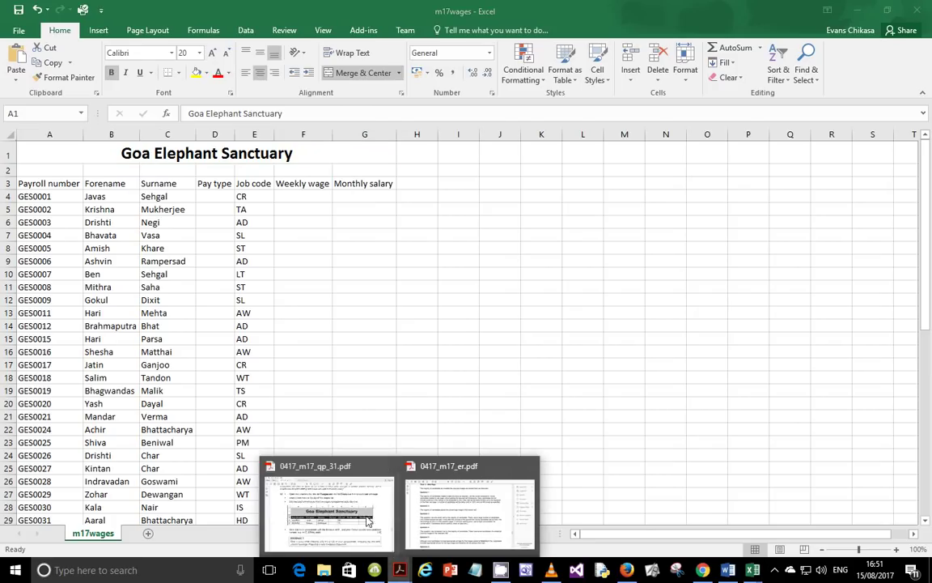
left_click(324, 502)
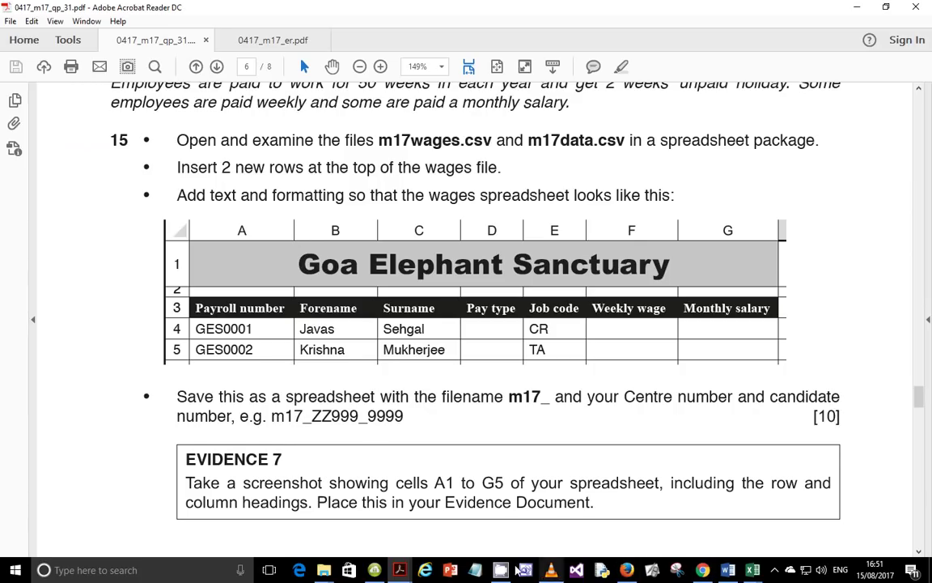
mouse_move(751, 572)
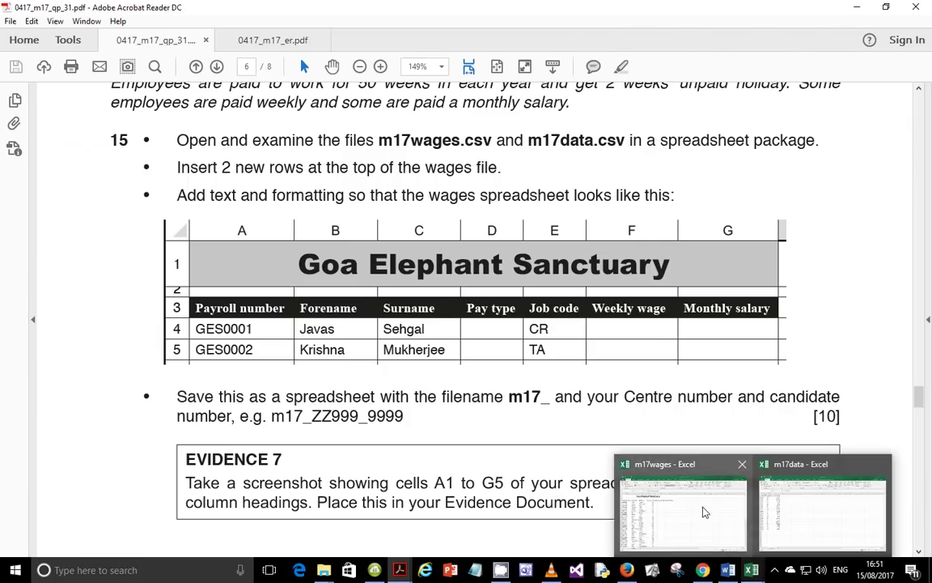
left_click(635, 462)
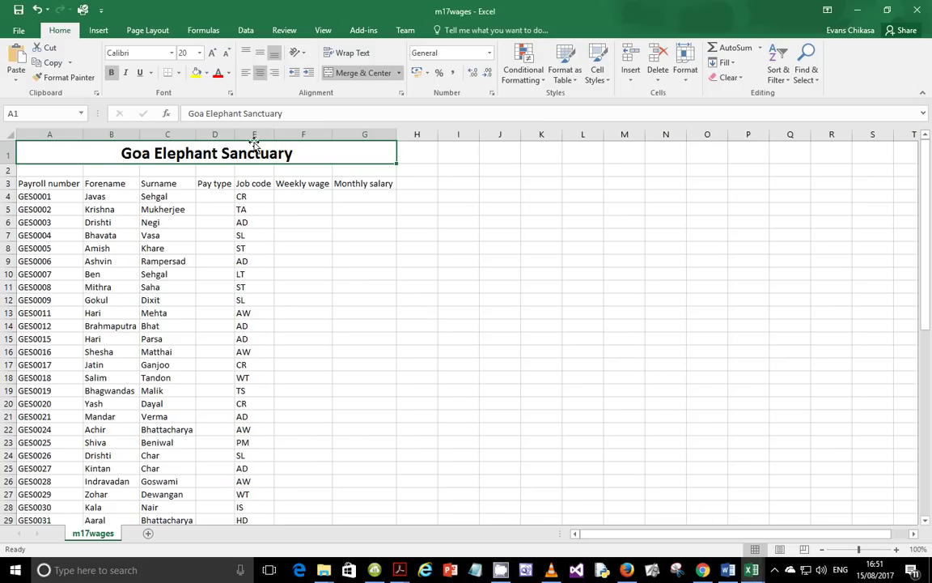
left_click(210, 54)
left_click(209, 53)
left_click(209, 54)
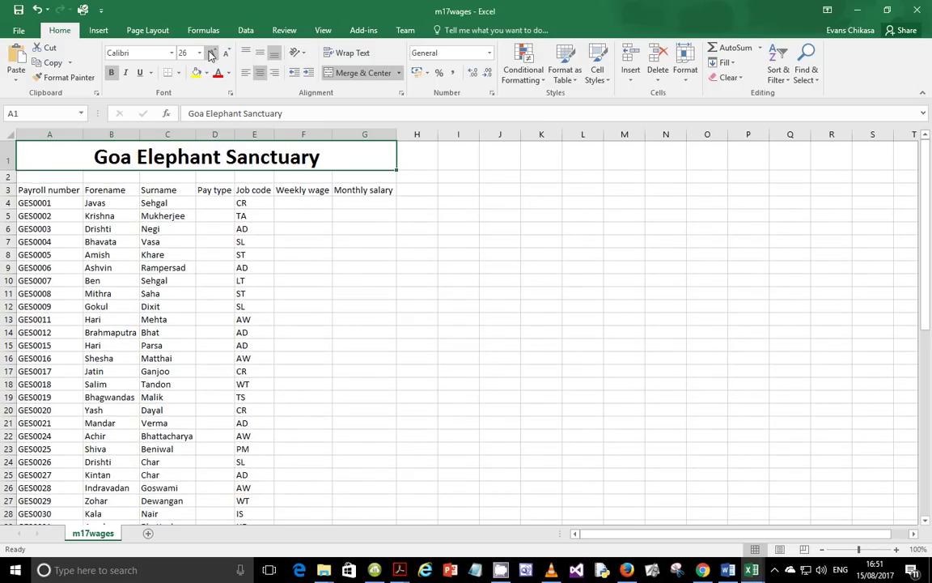
left_click(210, 54)
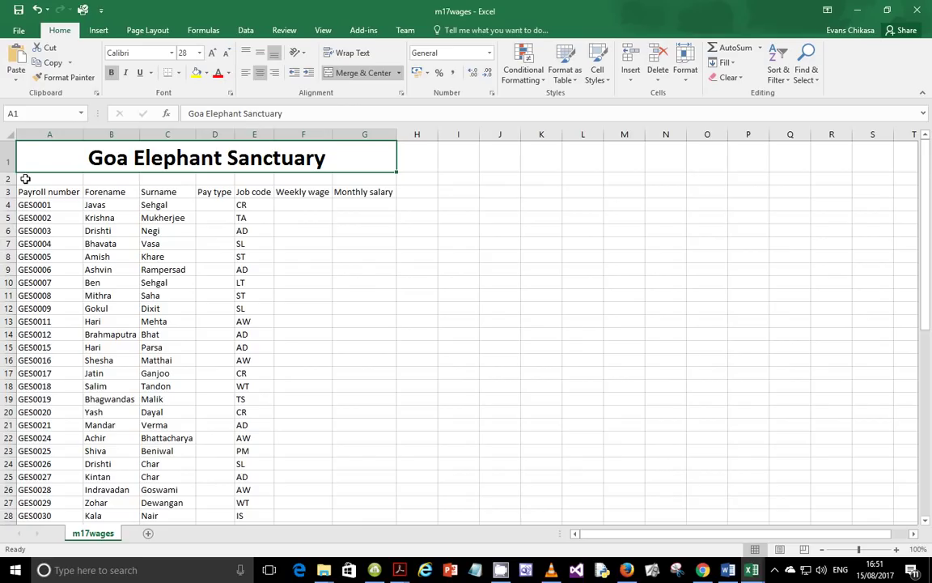
Adjust the title row height and shade the merged title cell White, Darker 15%
left_click(9, 179)
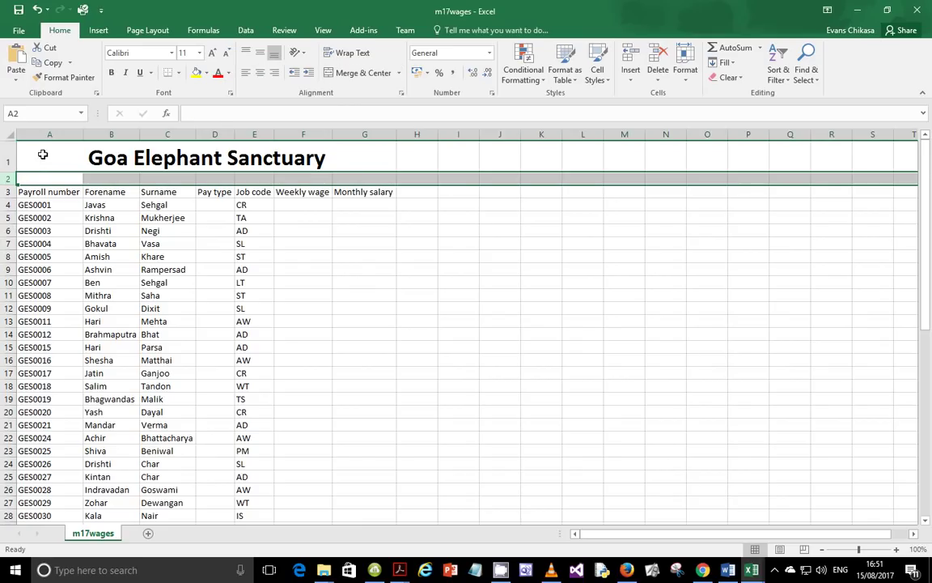
left_click(41, 152)
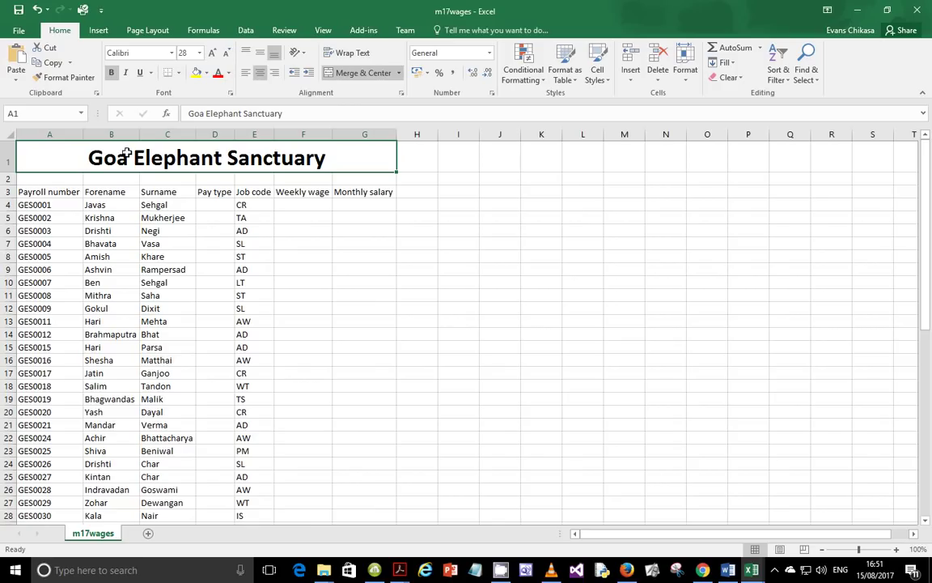
left_click_drag(10, 172, 10, 160)
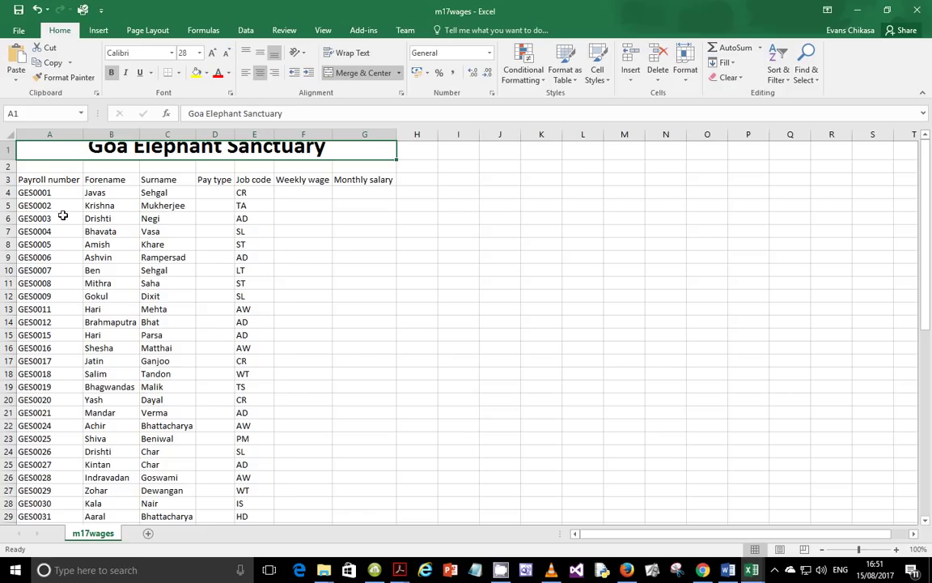
left_click_drag(10, 158, 10, 172)
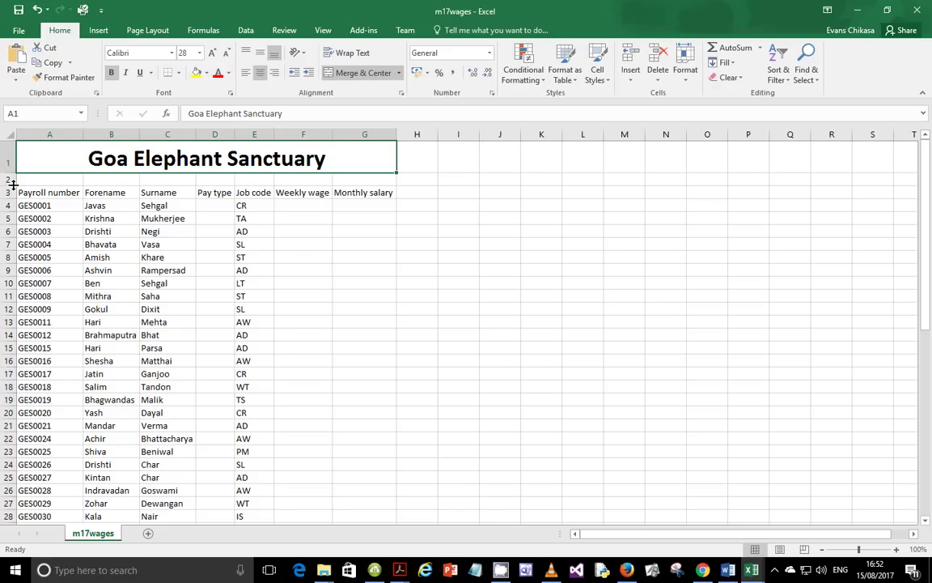
left_click_drag(13, 185, 13, 184)
left_click(206, 73)
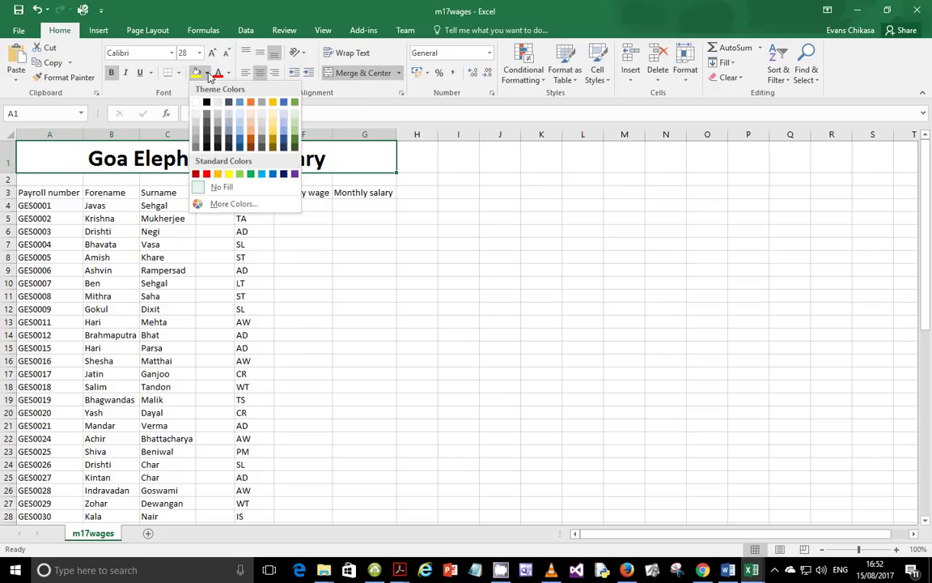
left_click(196, 127)
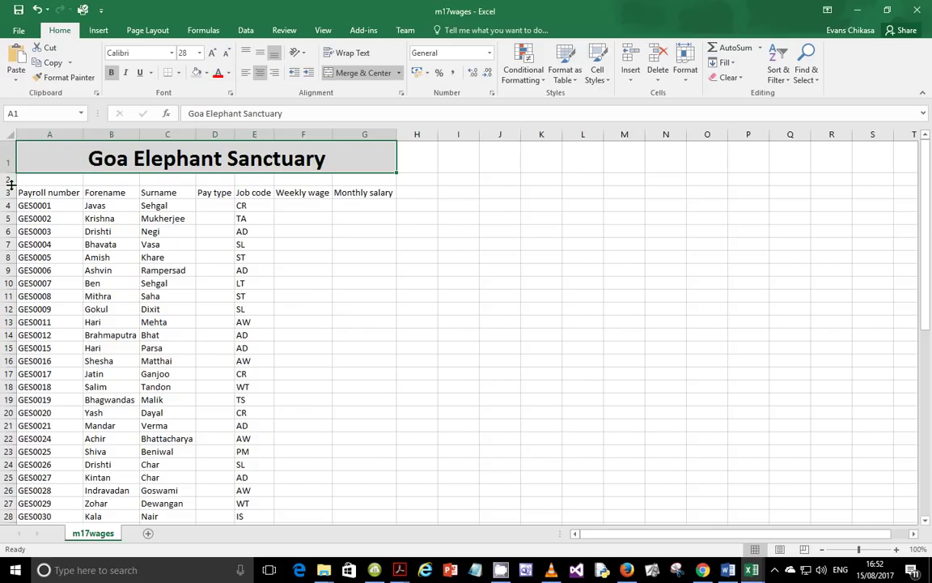
Shrink the empty row 2 to a thin 6-point spacer
left_click_drag(10, 184, 11, 177)
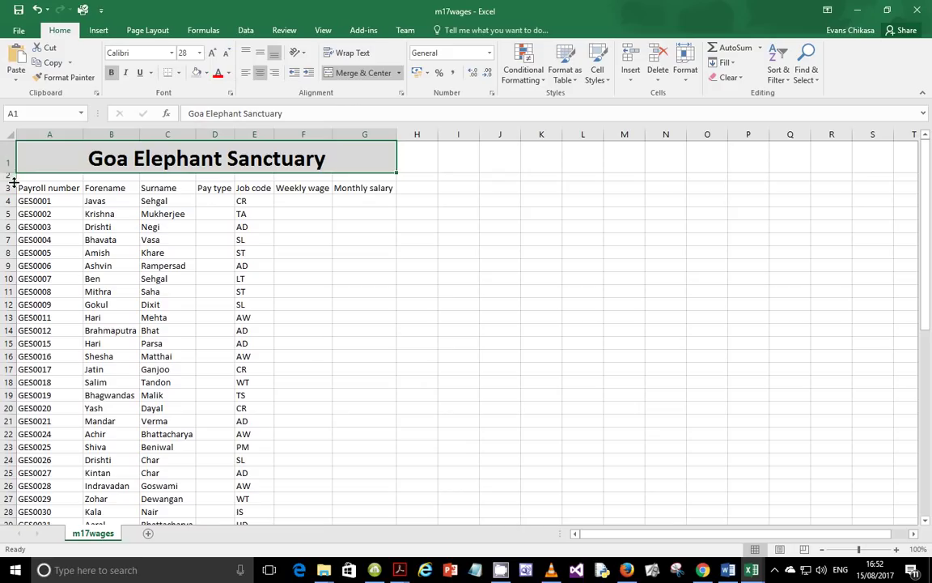
left_click_drag(10, 180, 10, 179)
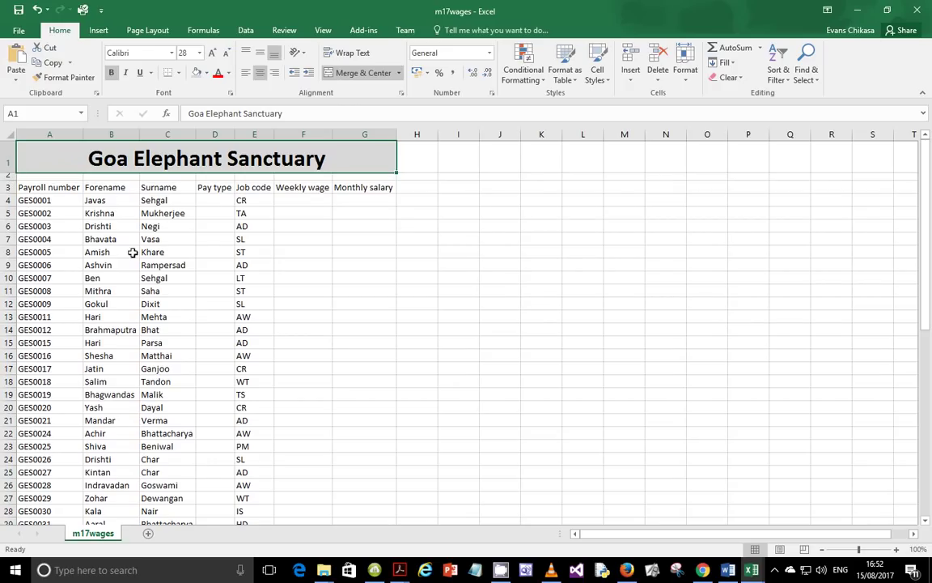
left_click_drag(31, 186, 359, 187)
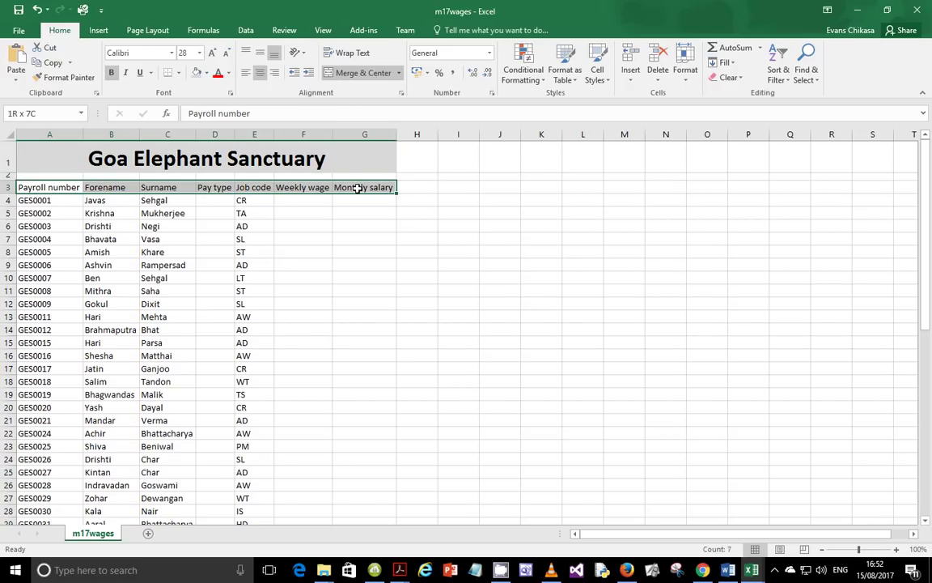
Format headings A3:G3 as bold Times New Roman, white text on black fill
left_click(138, 54)
type("Times New Roma")
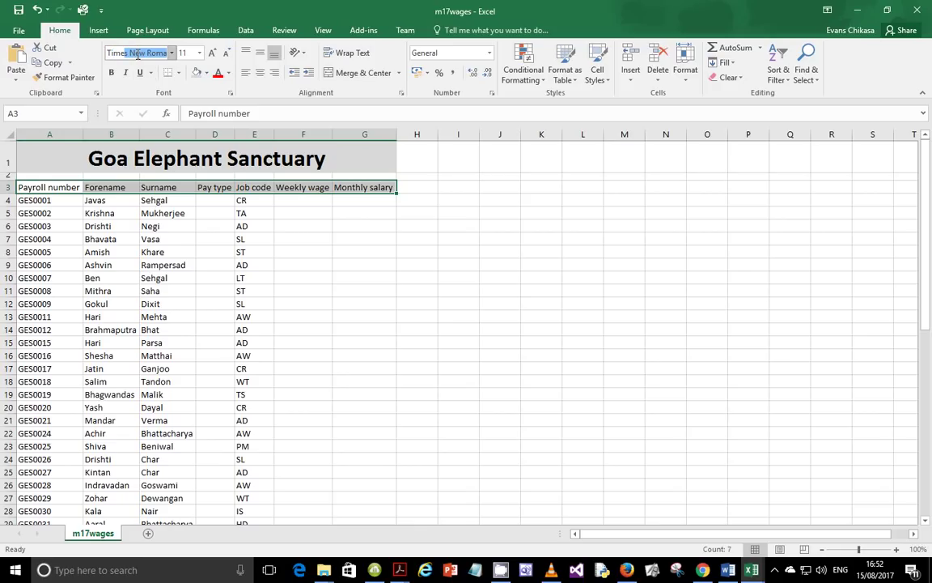
key("Return")
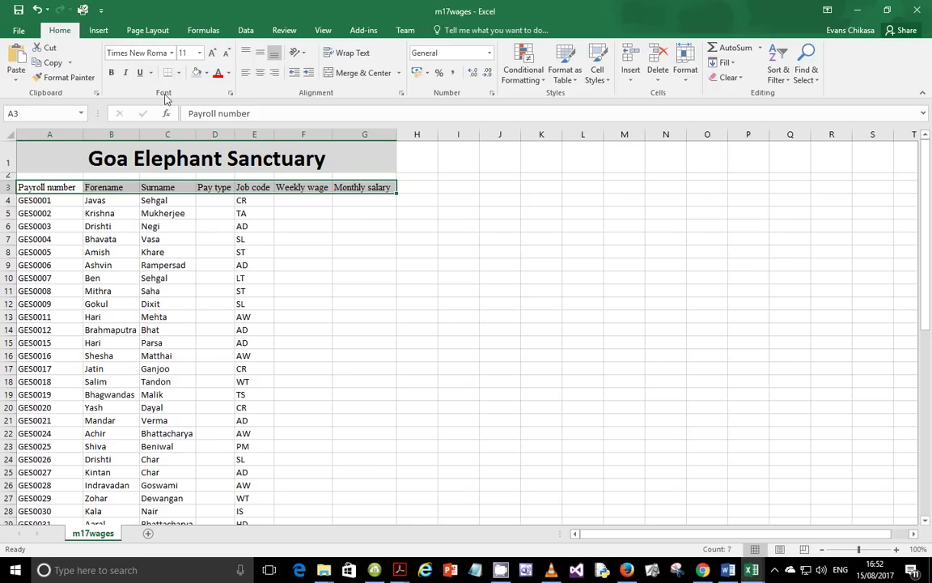
left_click(113, 73)
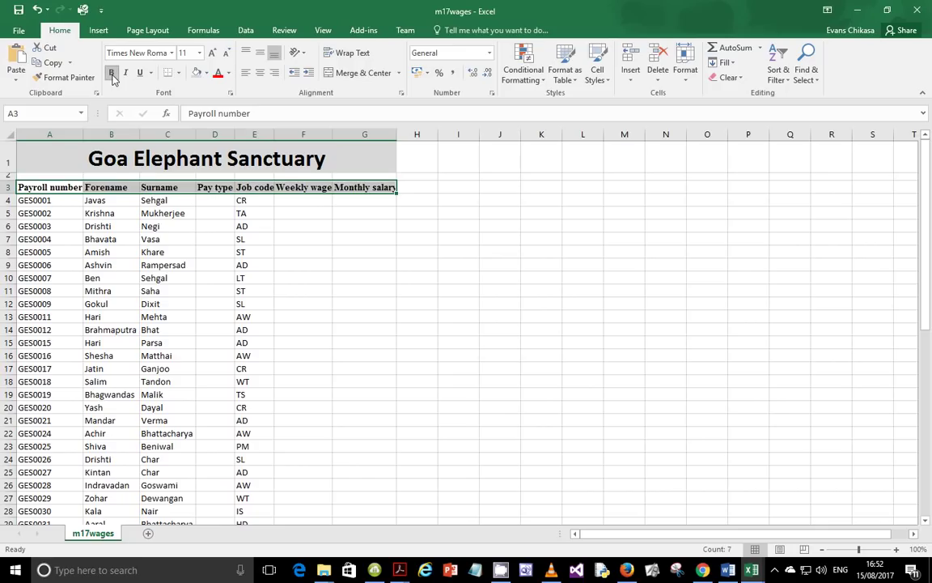
left_click(205, 73)
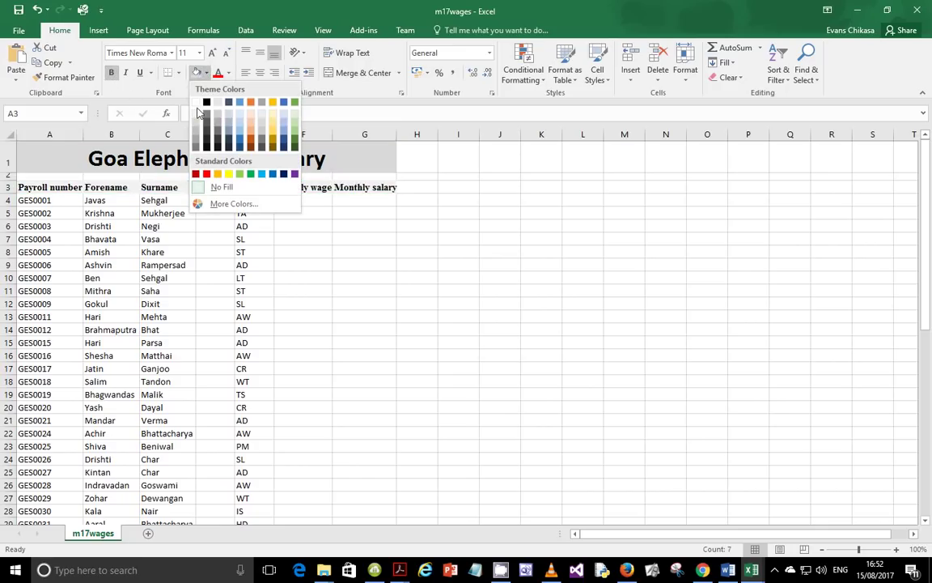
left_click(200, 112)
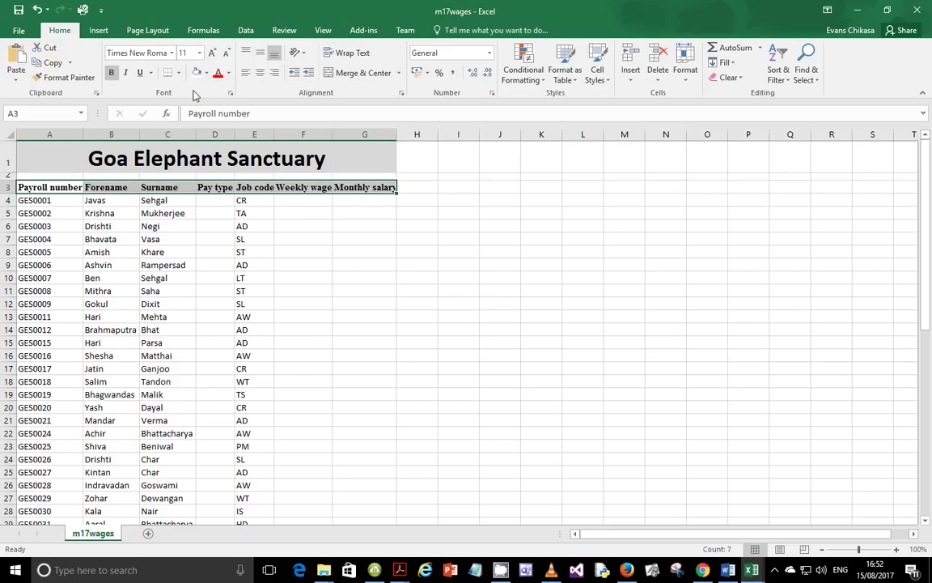
left_click(229, 73)
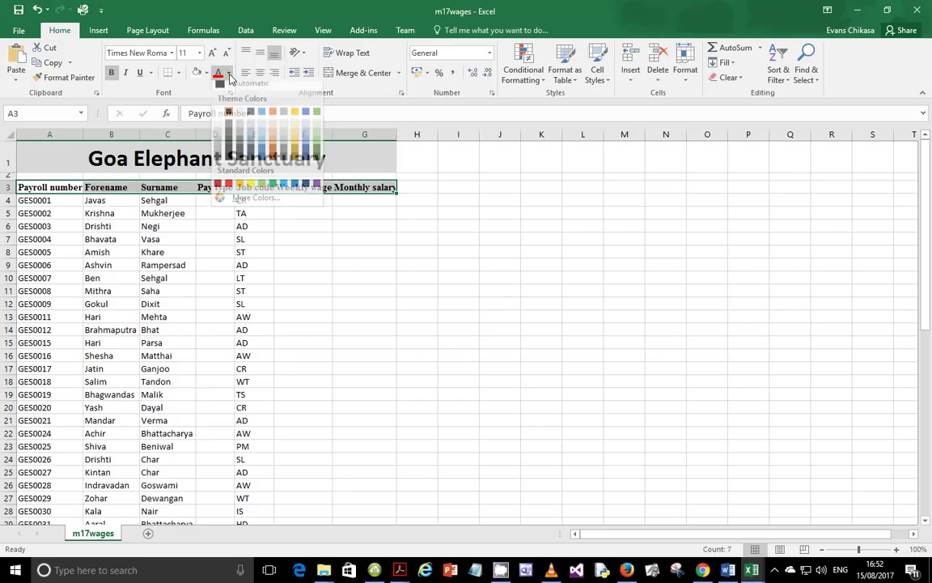
left_click(228, 118)
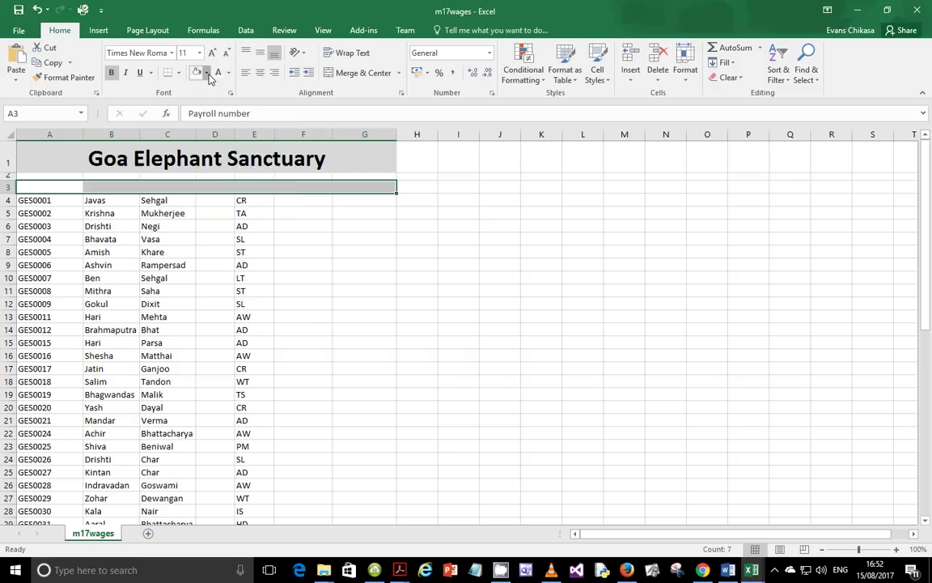
left_click(208, 73)
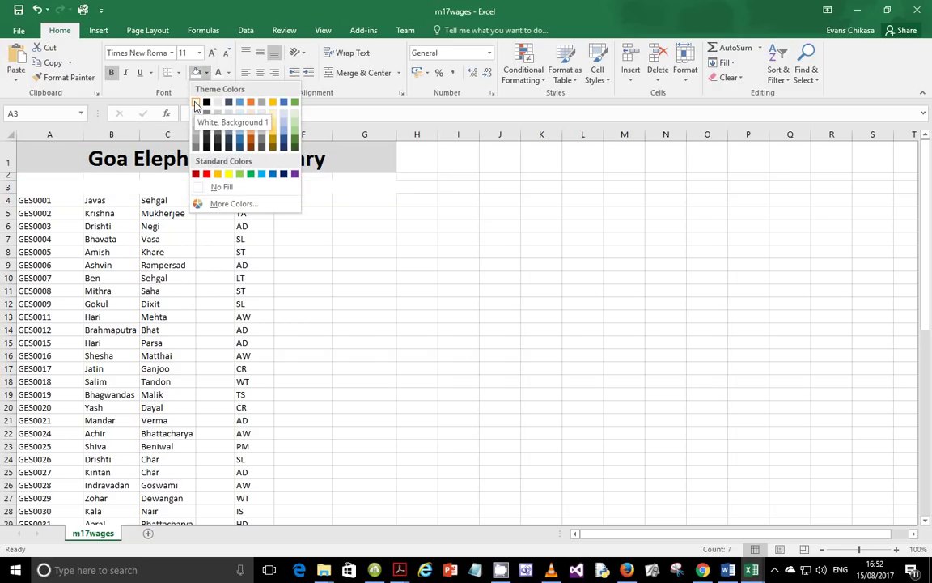
left_click(206, 101)
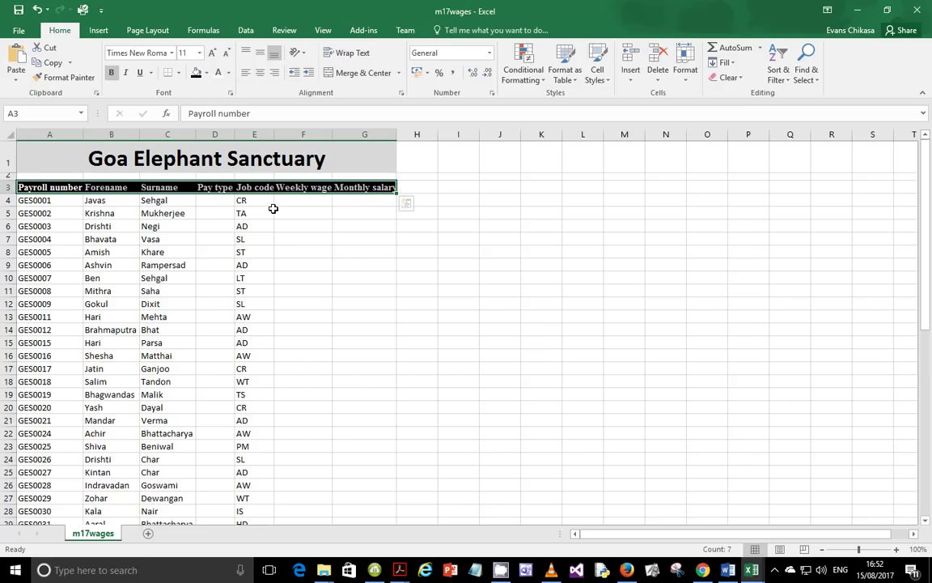
left_click(257, 212)
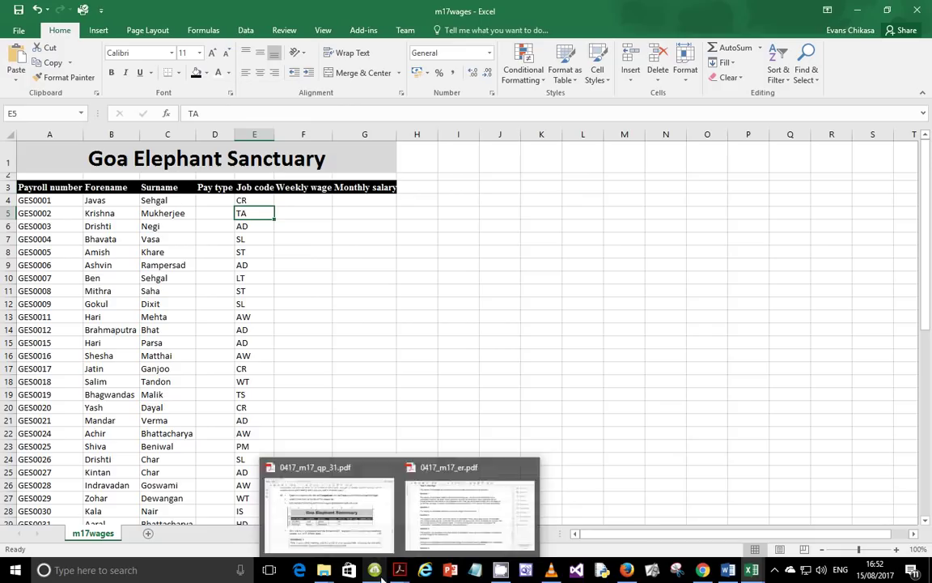
Read question 15 in the question paper, highlighting the instruction to save the spreadsheet as m17_
left_click(332, 506)
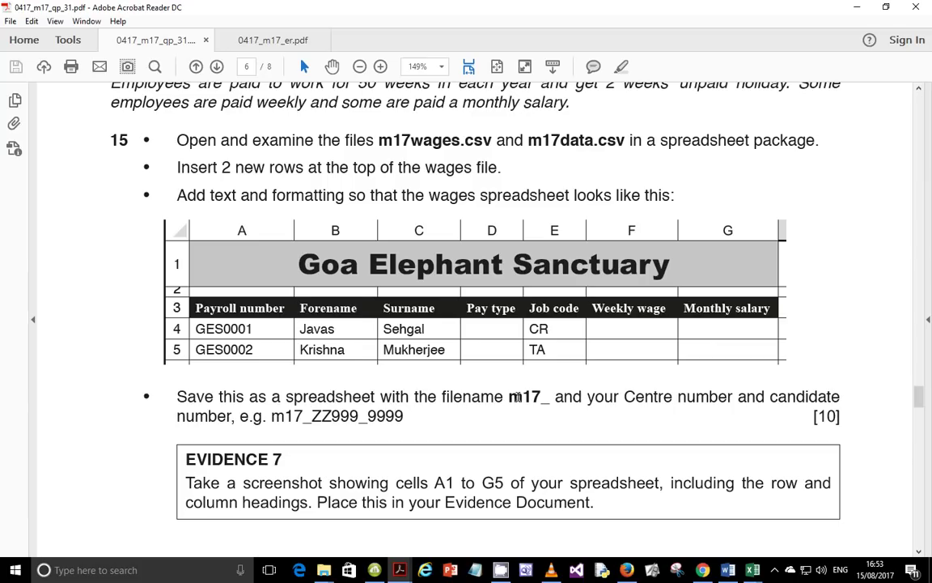
left_click_drag(285, 401, 394, 399)
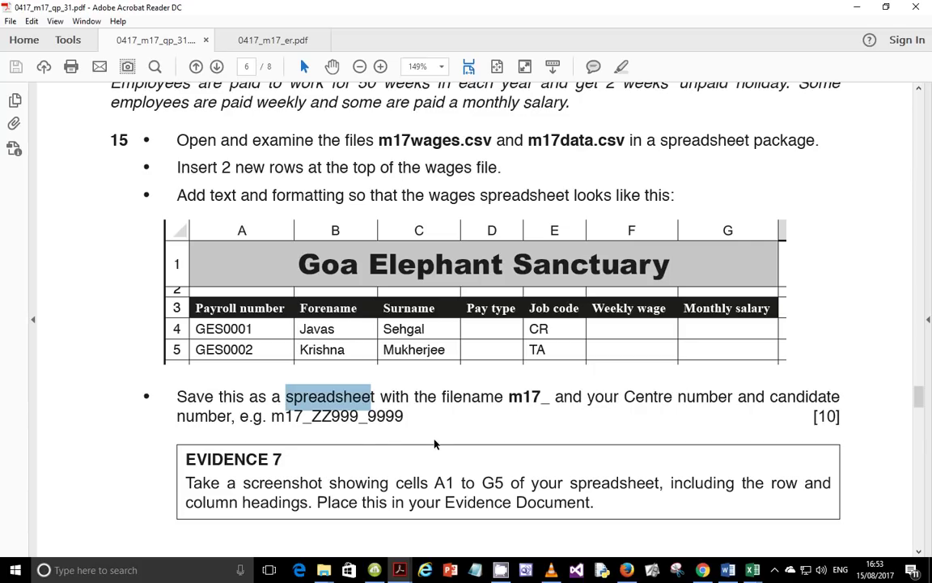
left_click_drag(842, 416, 562, 289)
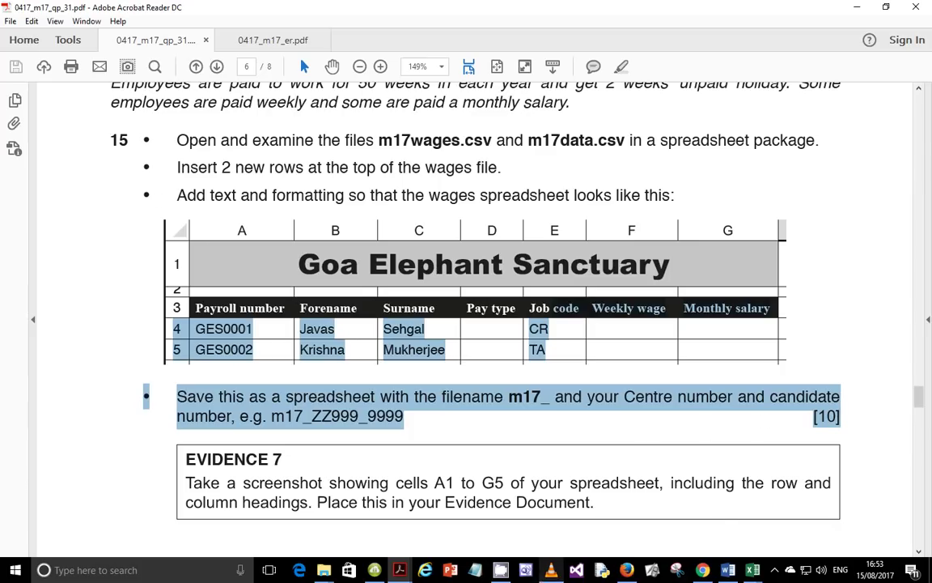
mouse_move(752, 570)
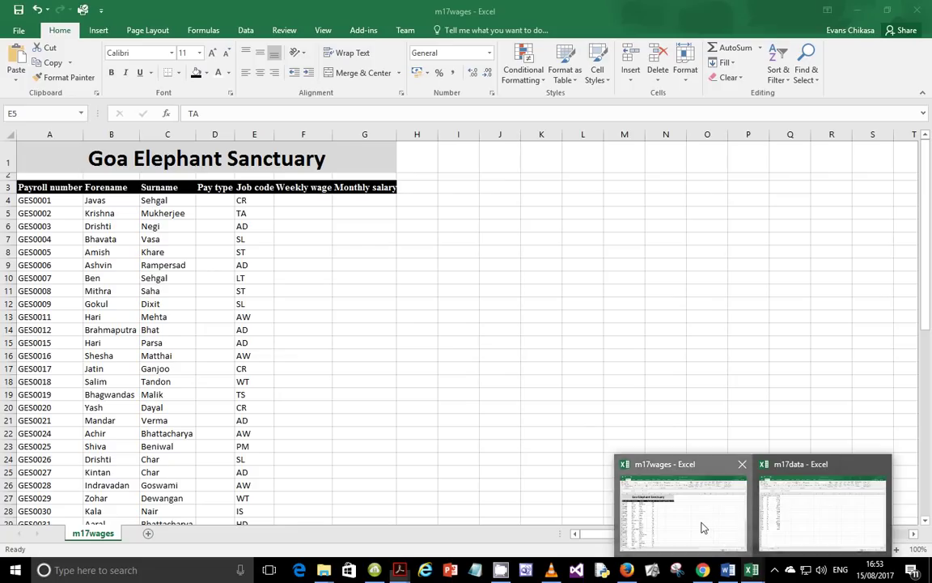
Save the m17wages sheet in Sfiles as an Excel Workbook named m17_ZM556_0001
left_click(704, 528)
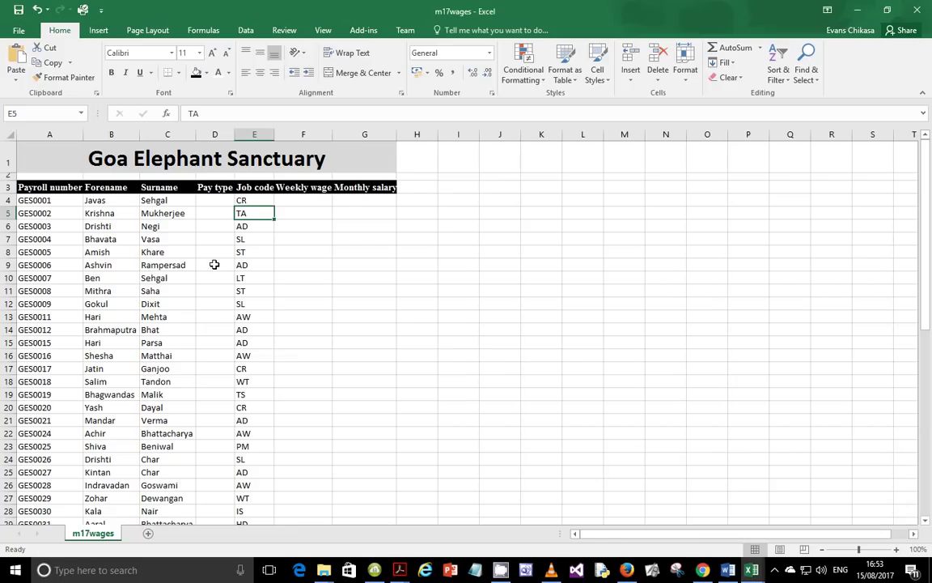
left_click(18, 30)
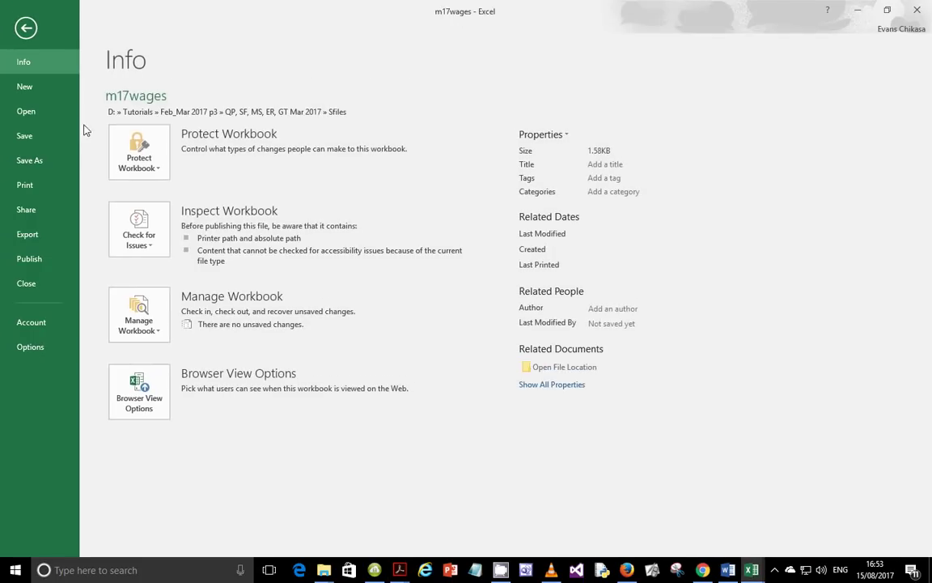
left_click(30, 159)
left_click(393, 129)
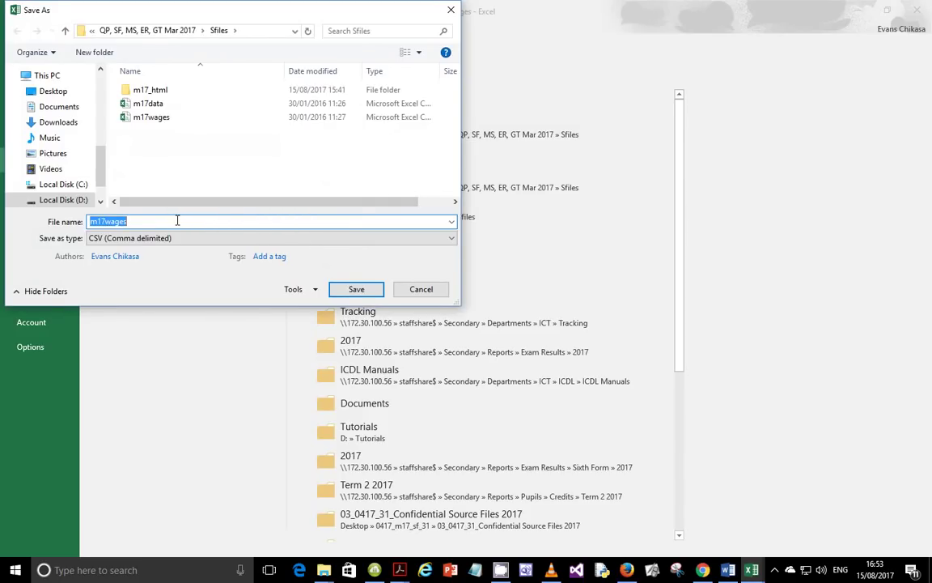
left_click(177, 220)
key("BackSpace")
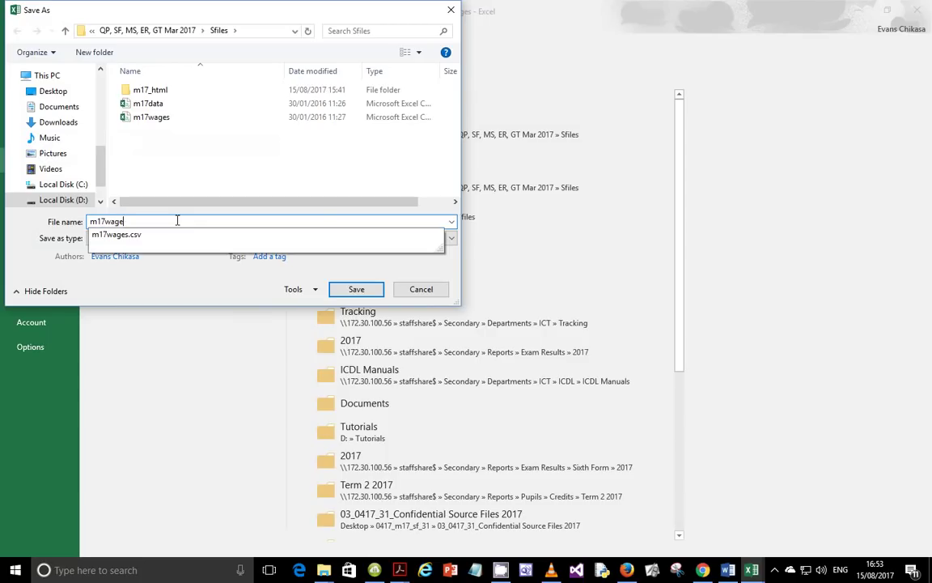
key("BackSpace")
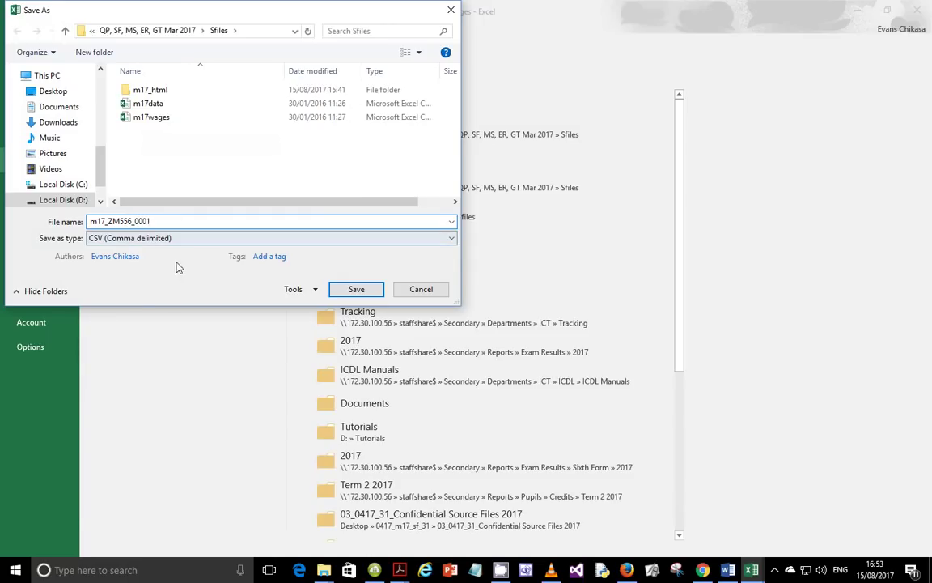
left_click(174, 238)
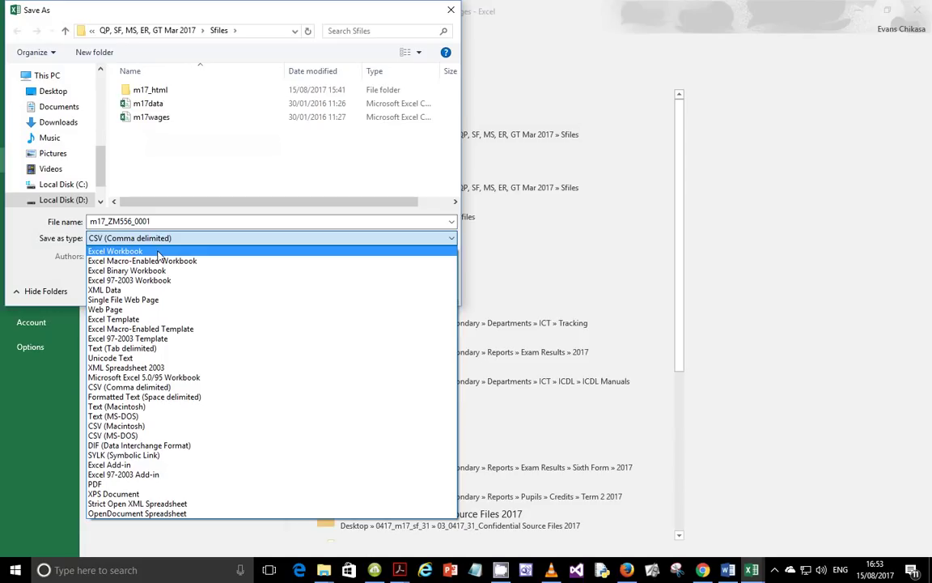
left_click(159, 252)
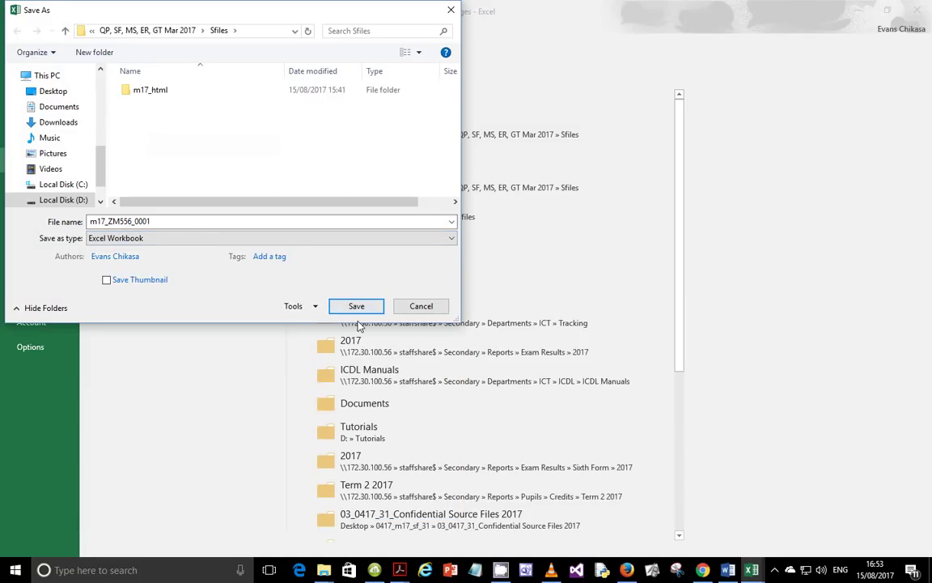
left_click(354, 309)
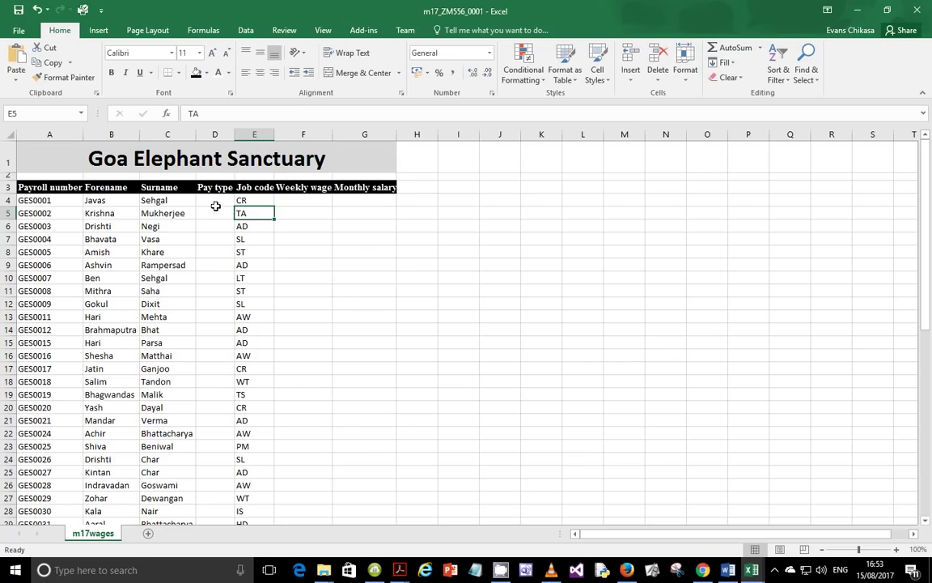
Scroll to Evidence 7 and highlight the requirement to include row and column headings
mouse_move(400, 571)
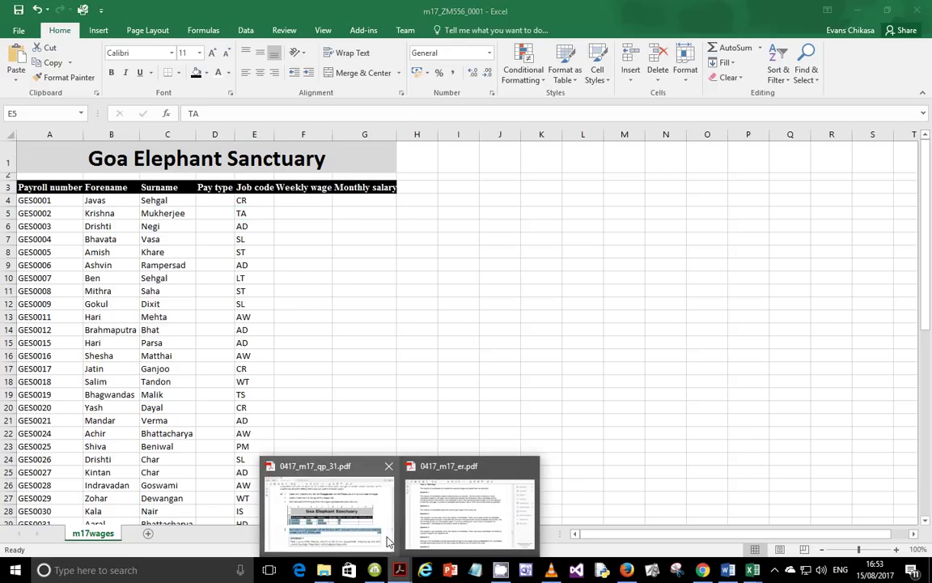
left_click(333, 498)
scroll(322, 377, "down", 2)
left_click(279, 377)
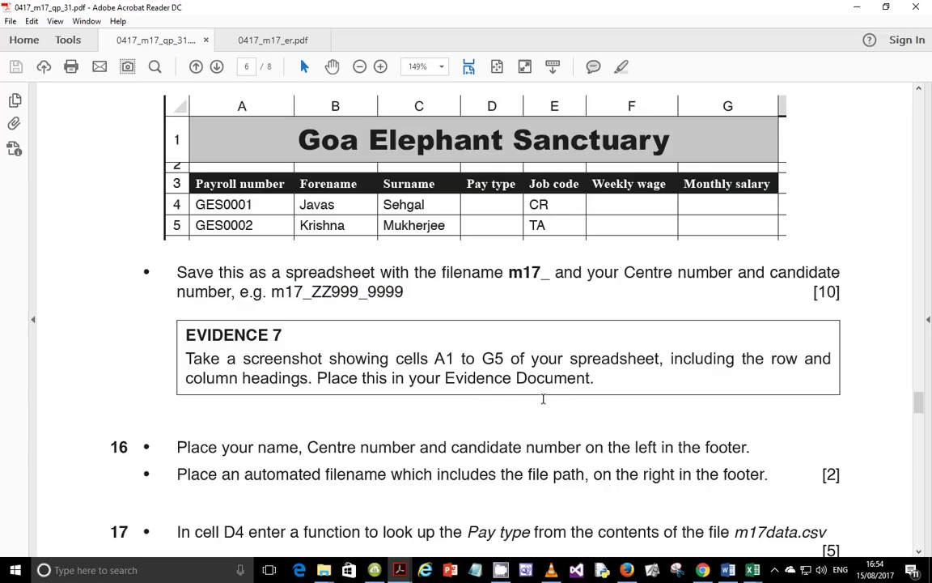
left_click_drag(672, 359, 798, 361)
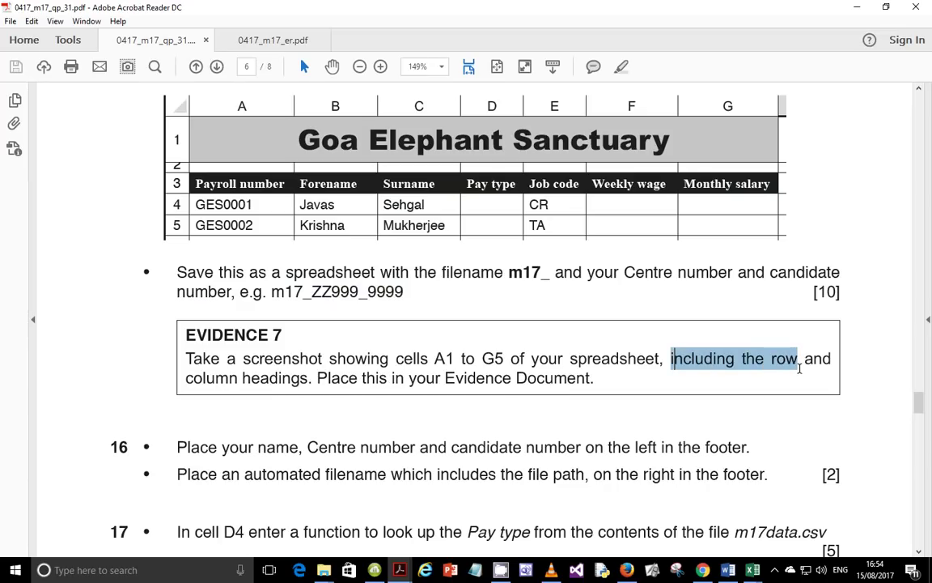
left_click(730, 570)
Capture cells A1:G5 of m17_ZM556_0001, with headings, and copy the capture
mouse_move(753, 569)
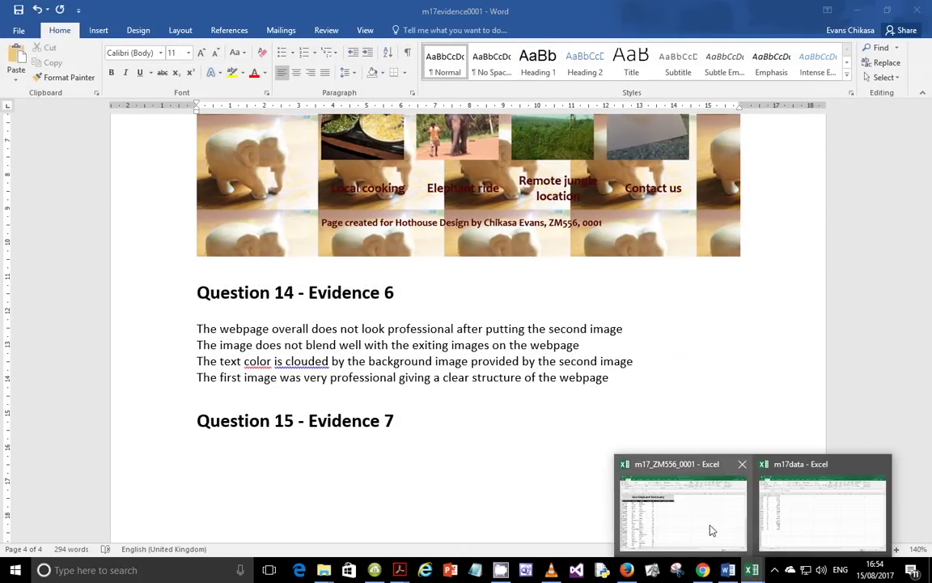
left_click(712, 530)
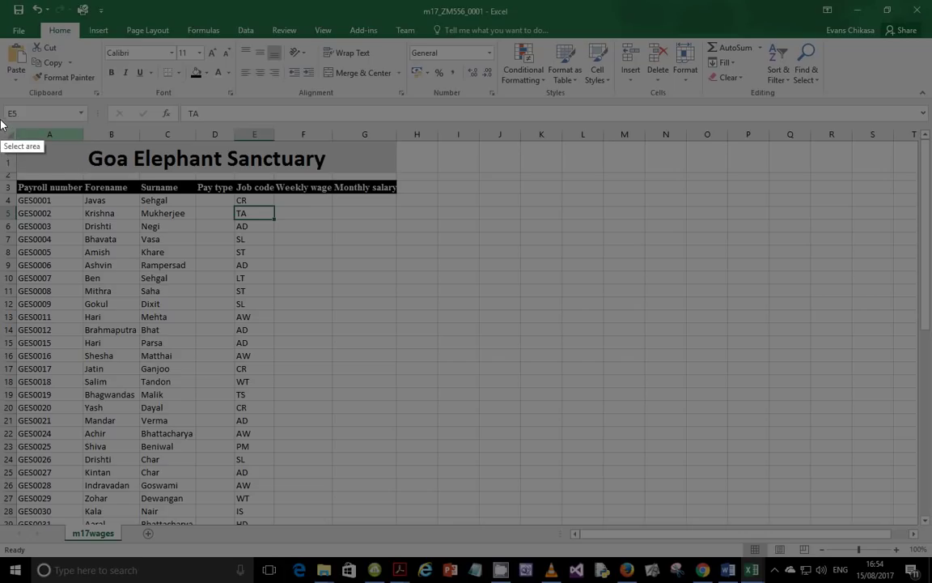
mouse_move(2, 121)
left_mouse_down()
mouse_move(153, 224)
mouse_move(397, 219)
left_mouse_up()
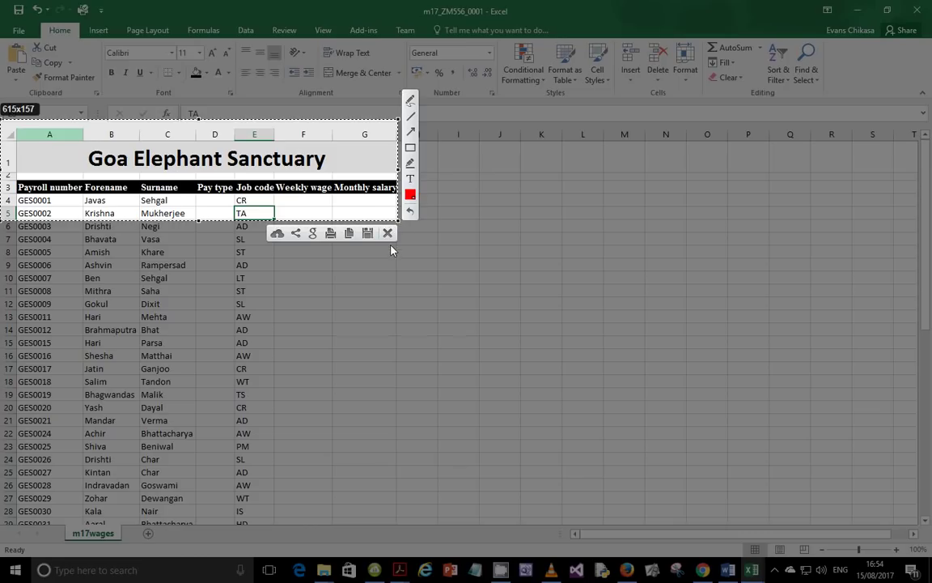
left_click(349, 233)
mouse_move(395, 570)
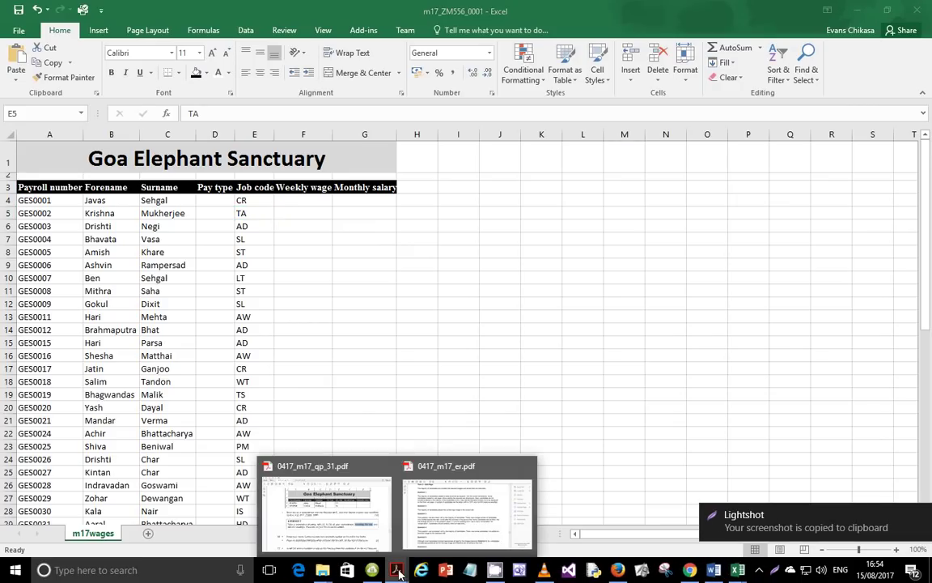
left_click(372, 520)
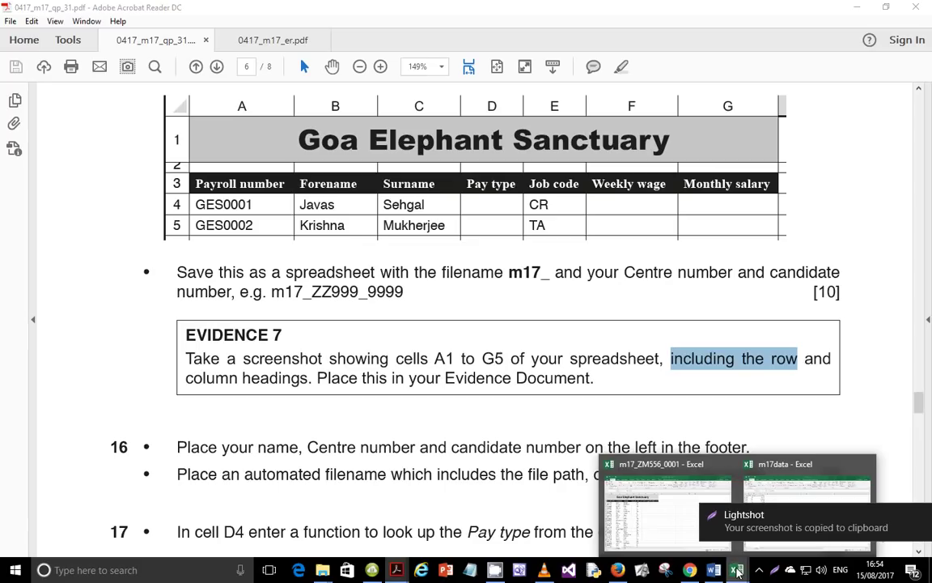
Paste the A1:G5 screenshot below the 'Question 15 - Evidence 7' heading in Word
left_click(712, 571)
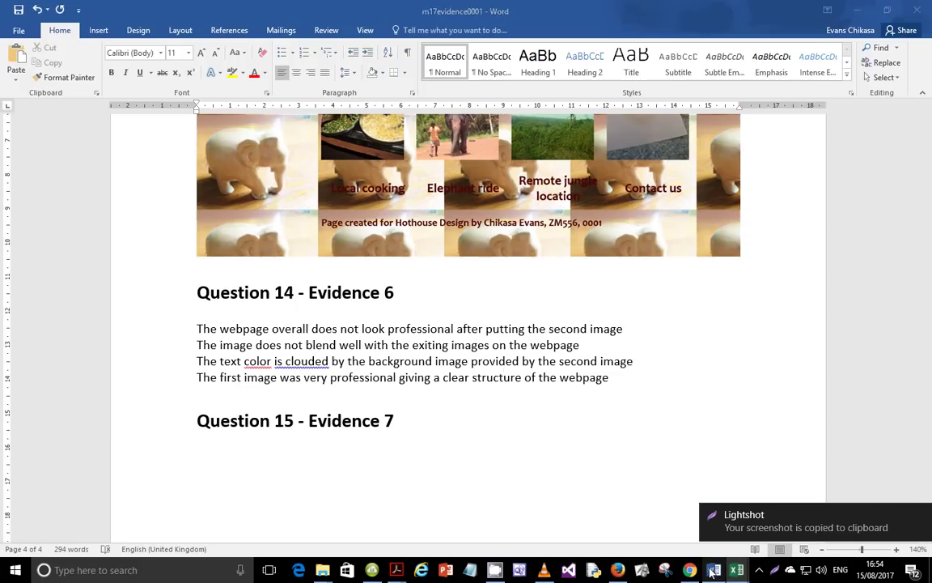
left_click(343, 459)
key("ctrl+v")
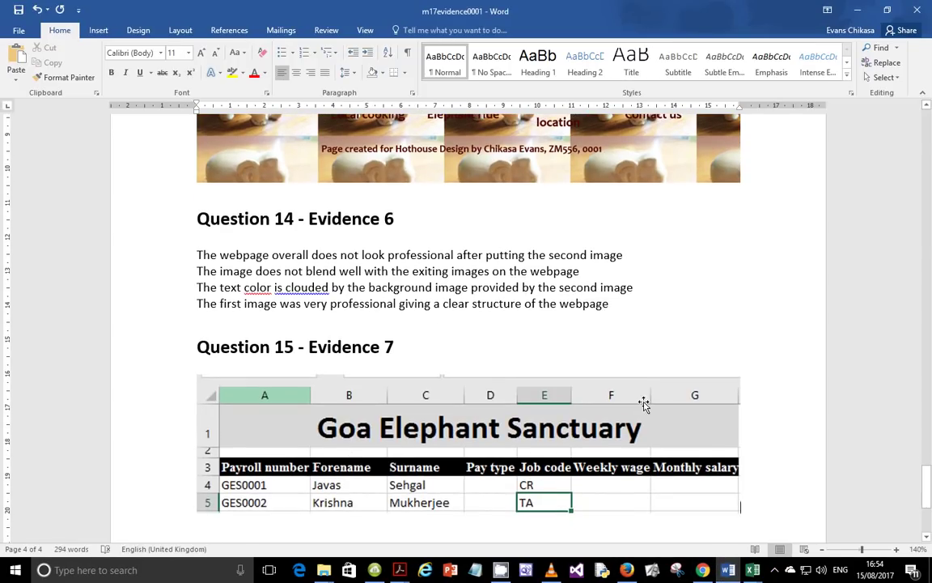
scroll(374, 349, "down", 5)
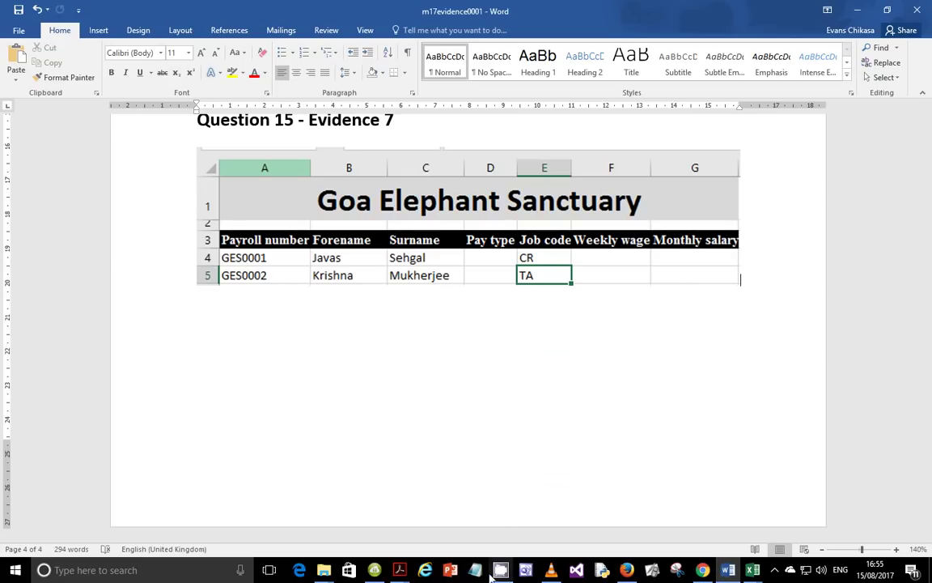
Scroll the question paper down to questions 16–19 covering the footer and lookup formulas
mouse_move(399, 569)
left_click(381, 483)
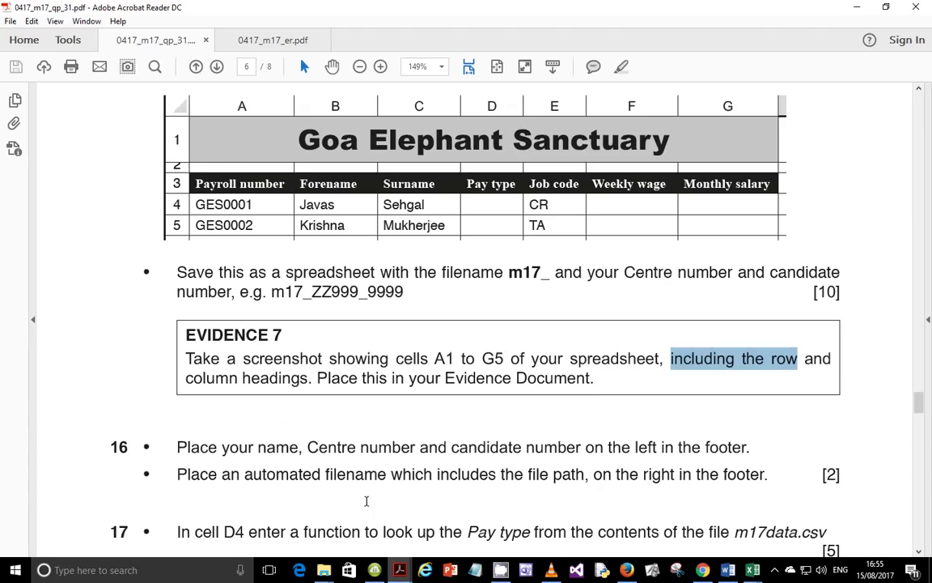
scroll(385, 387, "down", 4)
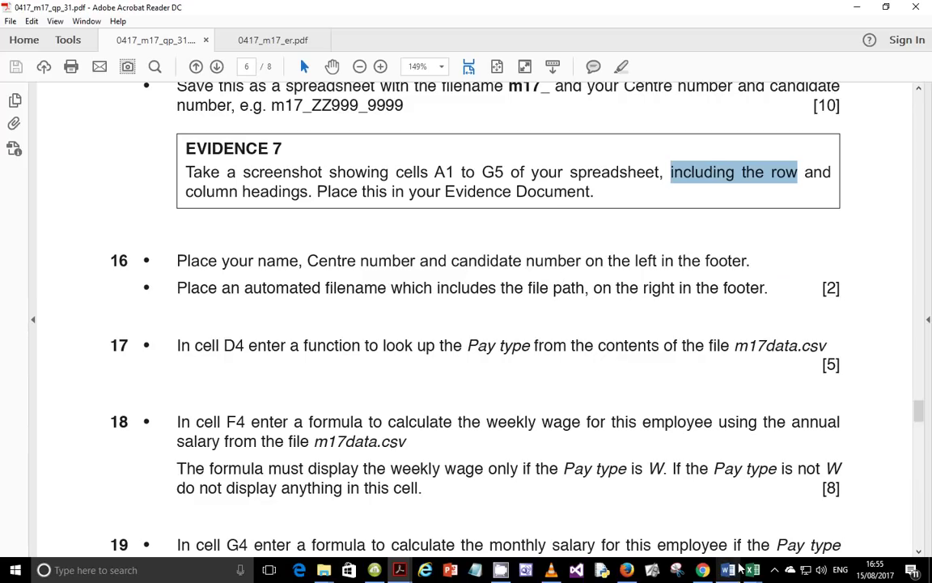
mouse_move(755, 572)
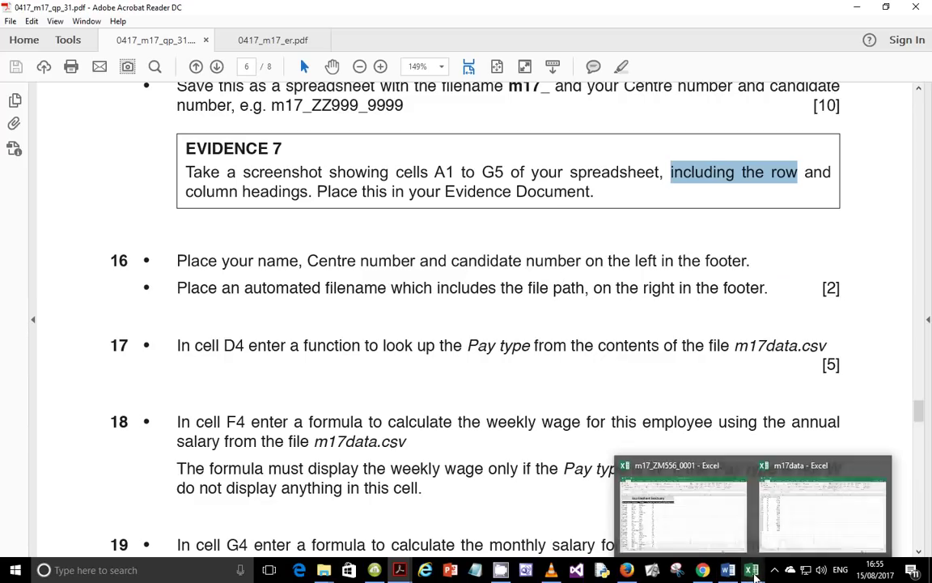
left_click(672, 506)
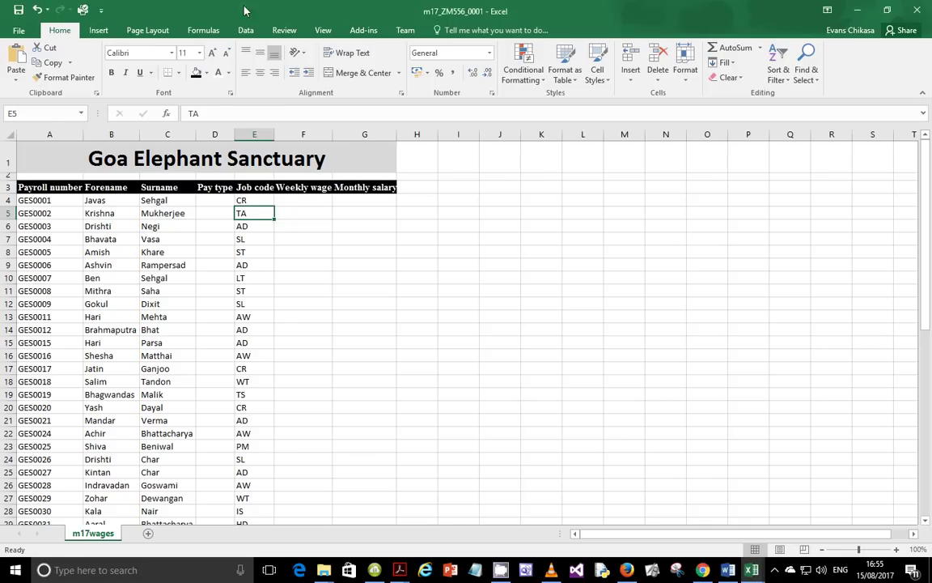
Open the page footer and type the candidate's name in its left section
left_click(96, 33)
left_click(797, 71)
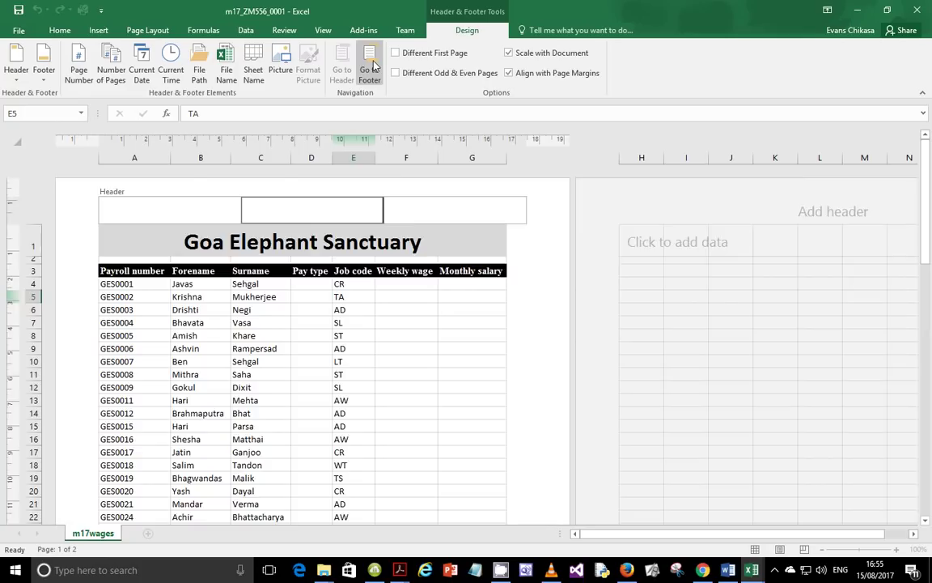
left_click(369, 74)
left_click(176, 203)
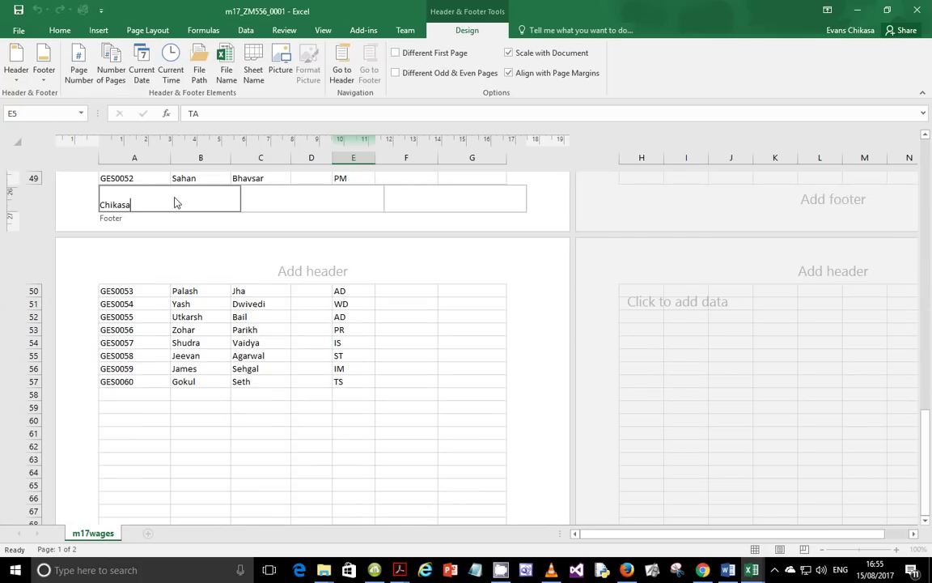
key("Tab")
key("Tab")
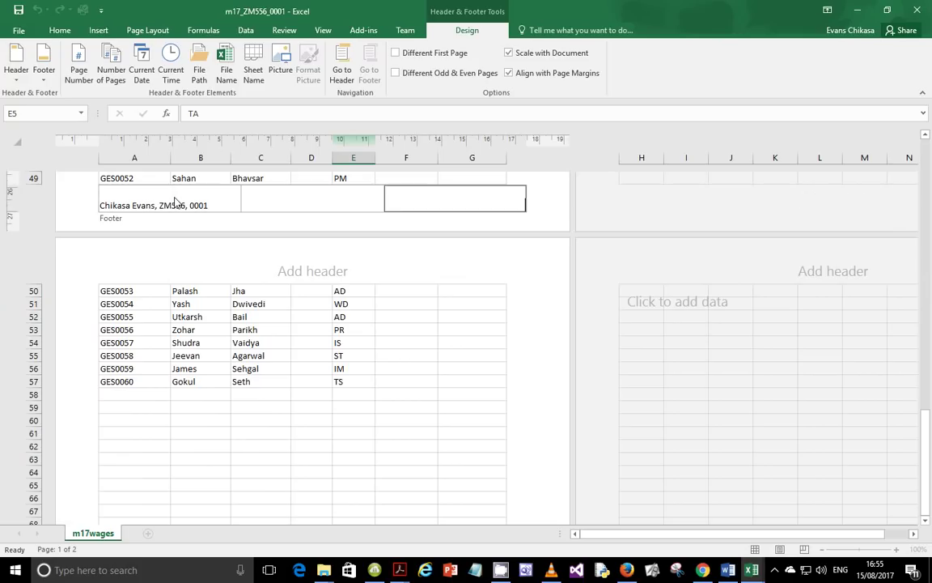
Insert the automatic file path and name in the right footer, then return to Normal view
left_click(201, 72)
left_click(501, 265)
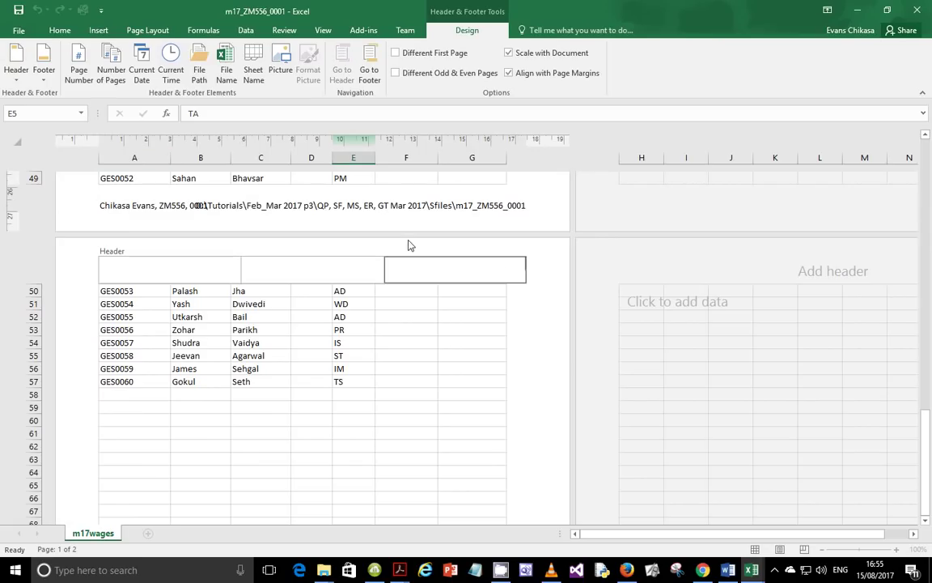
left_click(354, 216)
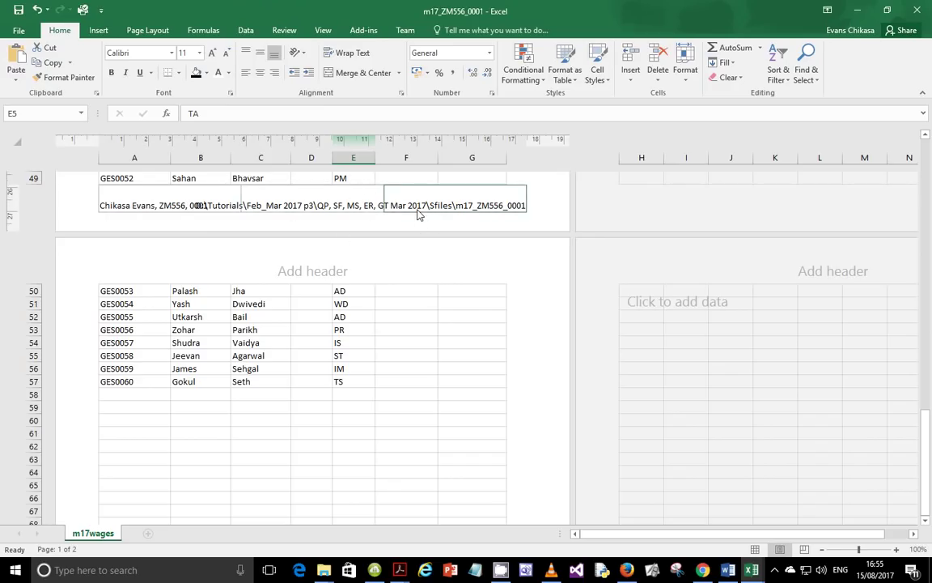
key("alt+w")
key("l")
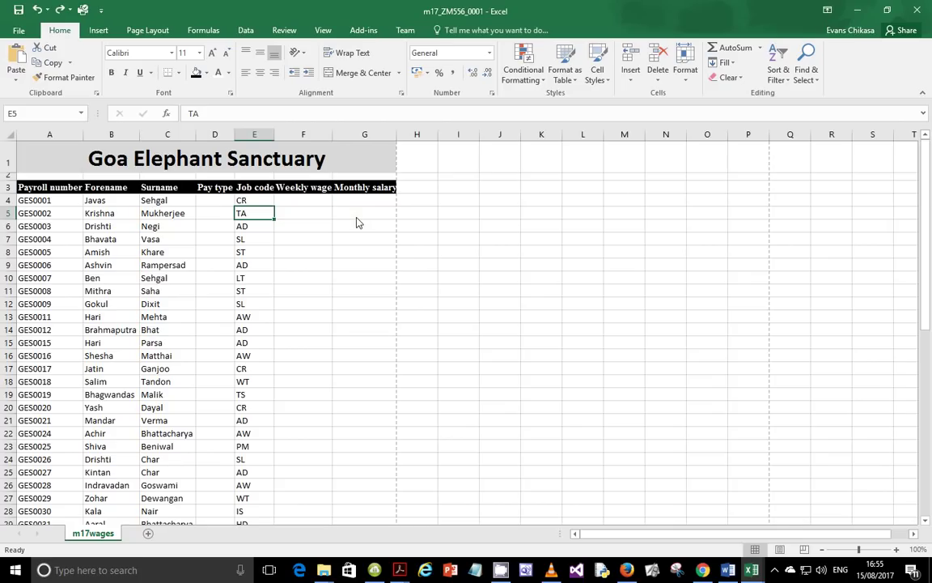
scroll(279, 267, "down", 5)
scroll(271, 319, "down", 10)
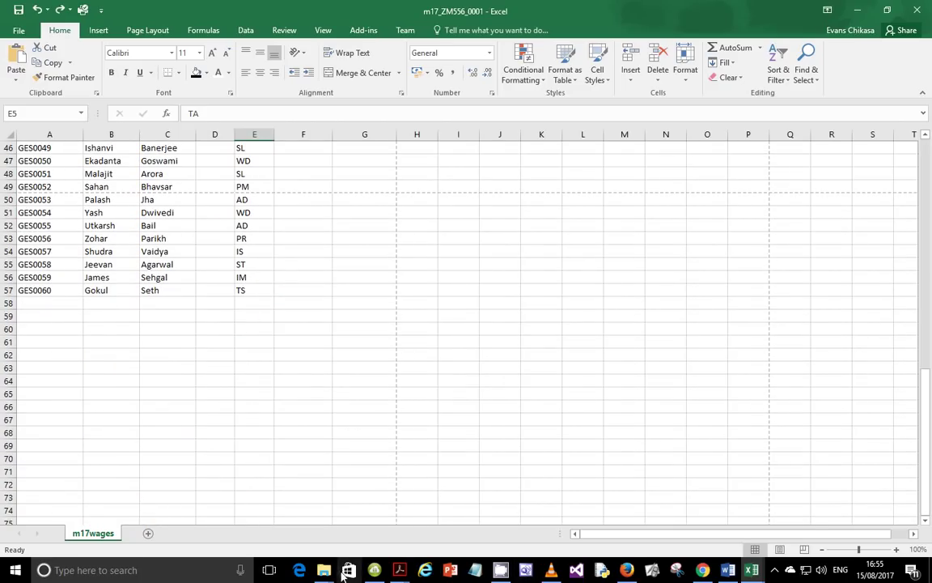
mouse_move(325, 572)
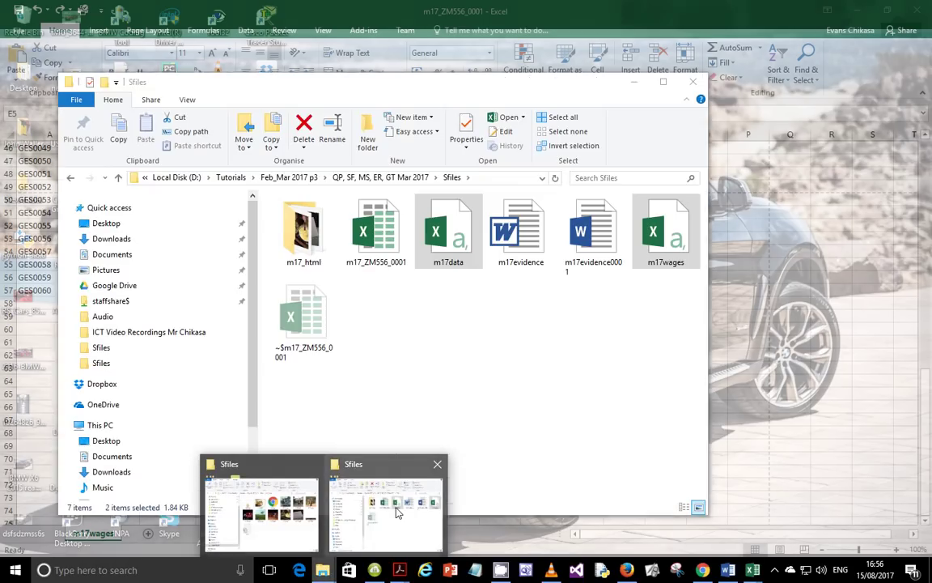
left_click(364, 510)
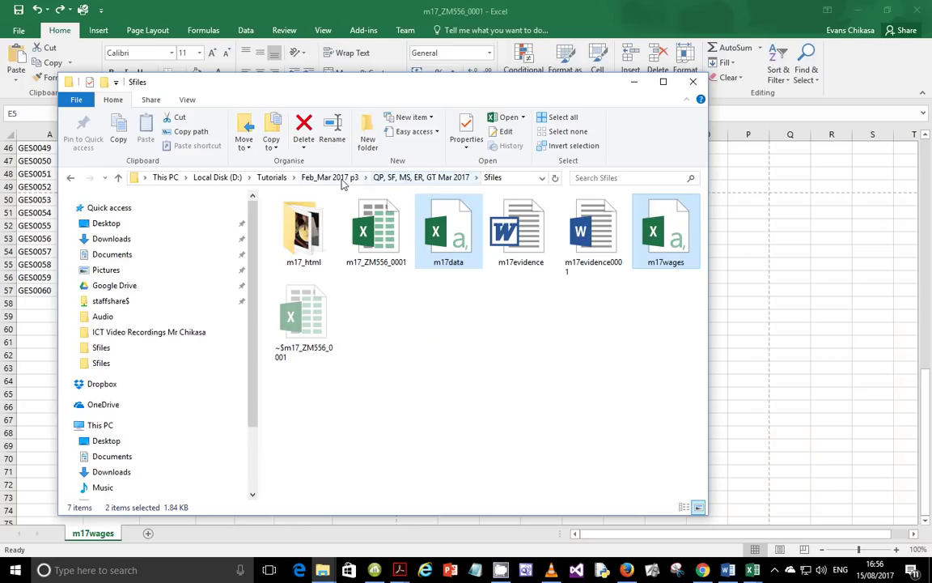
left_click(517, 179)
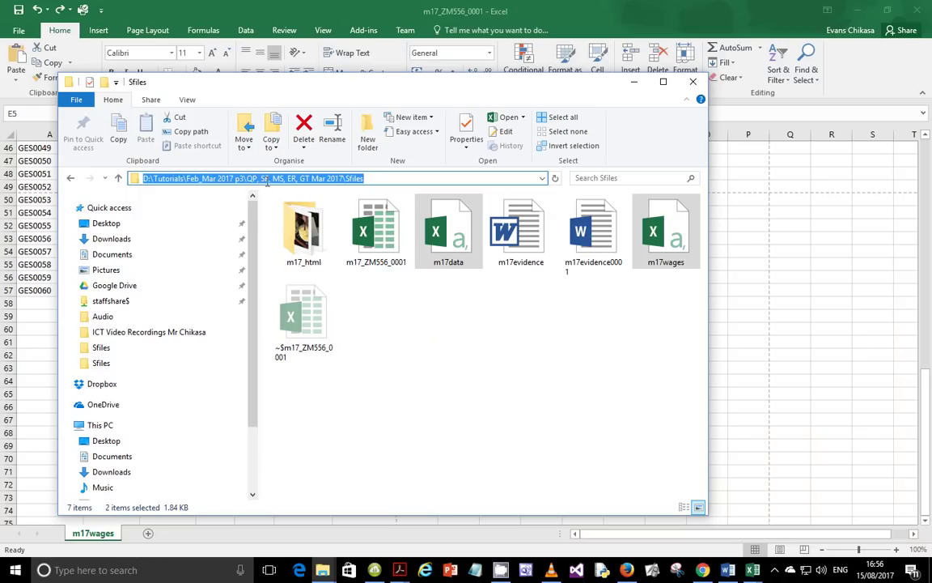
left_click(415, 321)
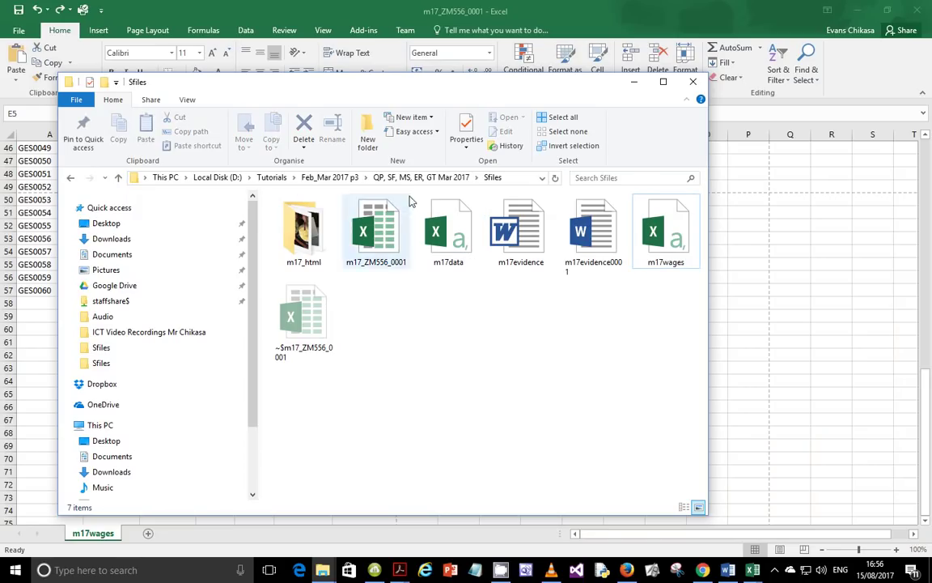
left_click(746, 392)
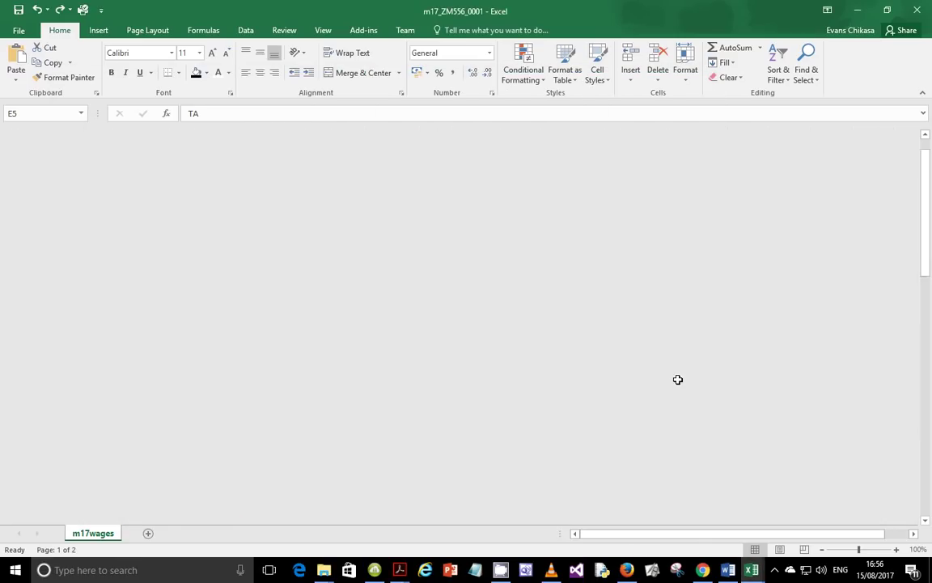
Check that the right footer expands to the full path and file name of m17_ZM556_0001
scroll(352, 329, "down", 12)
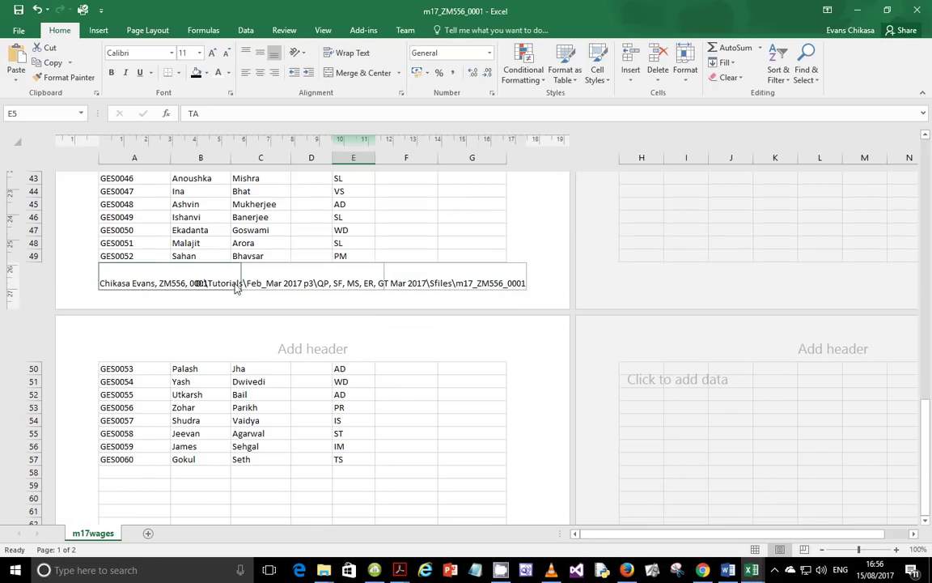
left_click(409, 284)
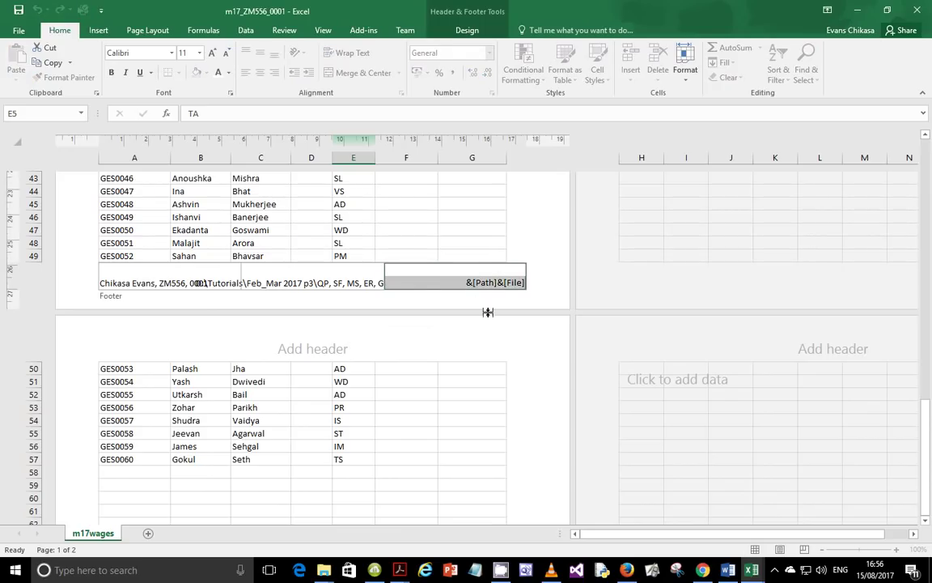
left_click(491, 421)
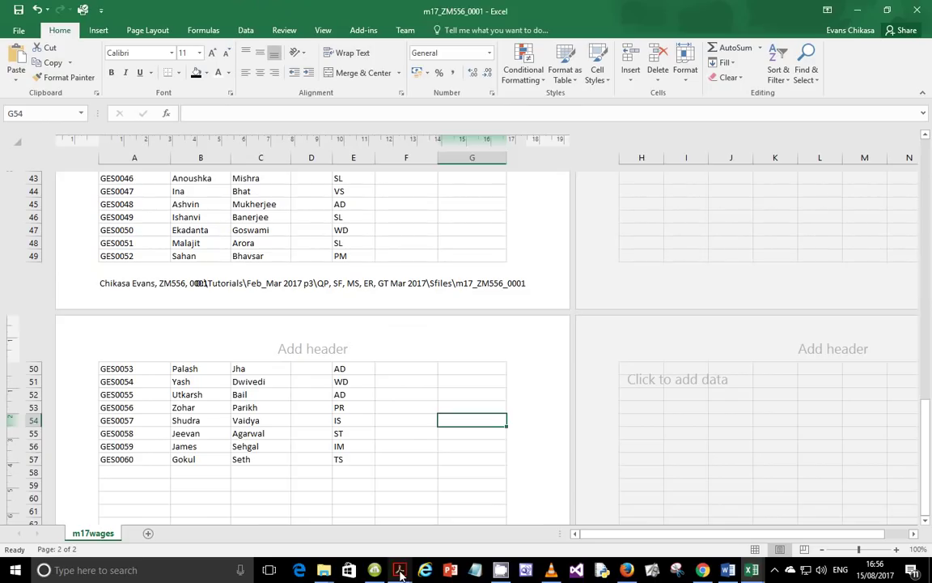
mouse_move(400, 573)
left_click(360, 550)
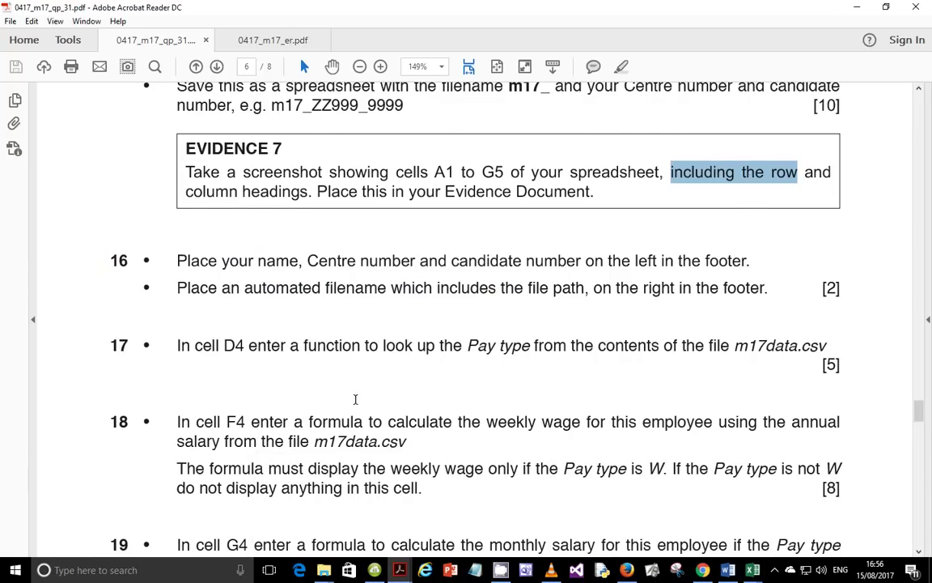
Find step 17 and highlight 'Pay type' in the D4 lookup instruction
scroll(355, 399, "down", 4)
scroll(361, 357, "up", 1)
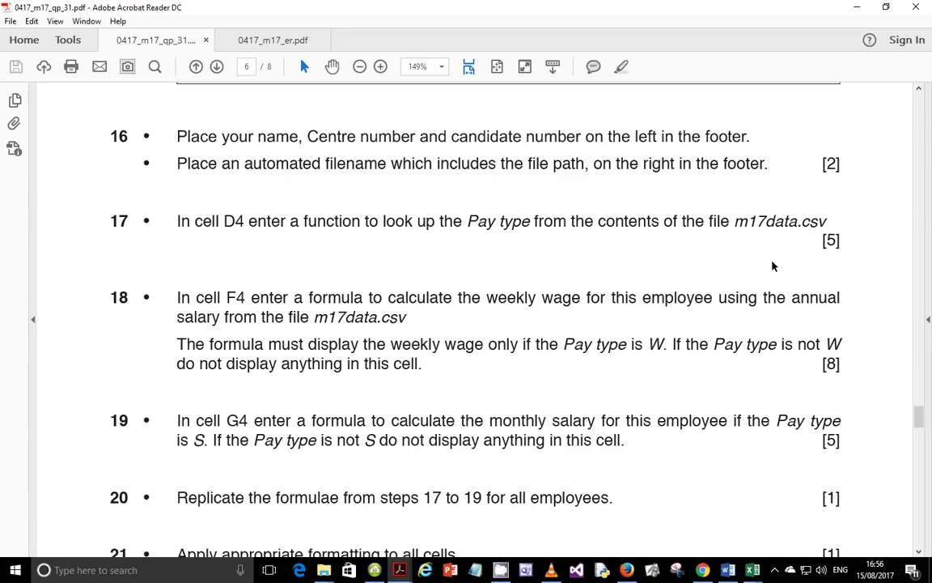
mouse_move(751, 572)
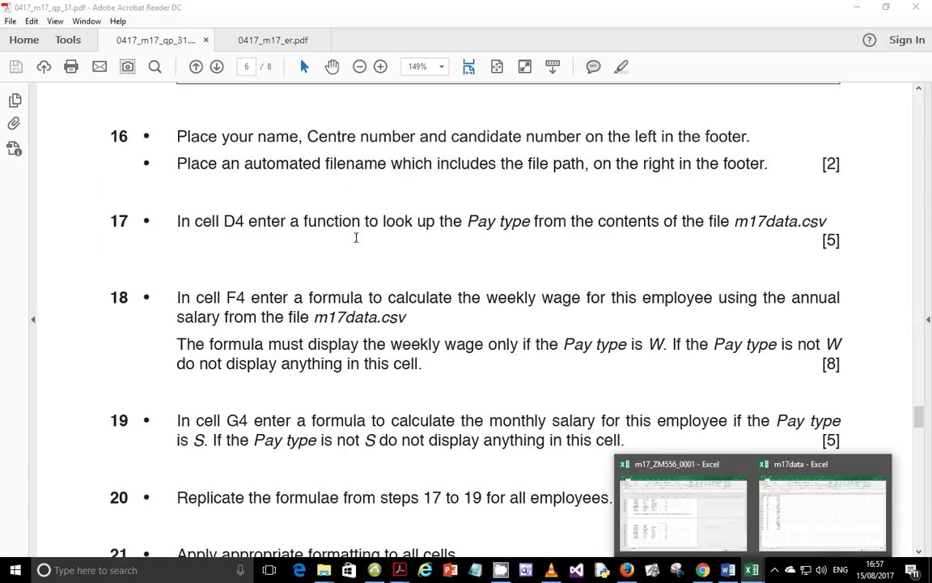
left_click_drag(467, 223, 527, 223)
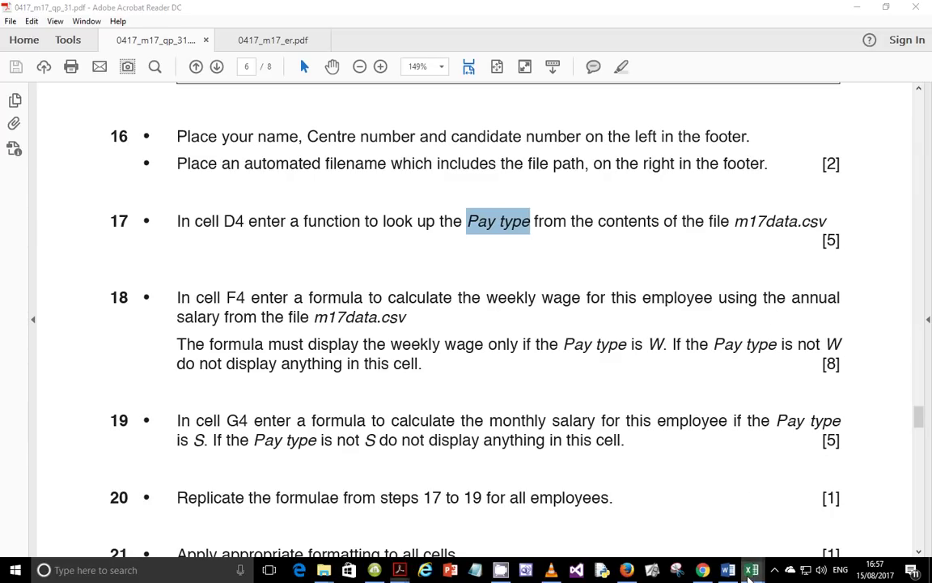
Scroll back to the top of the wages table in m17_ZM556_0001 and select cell D4
mouse_move(751, 573)
left_click(725, 520)
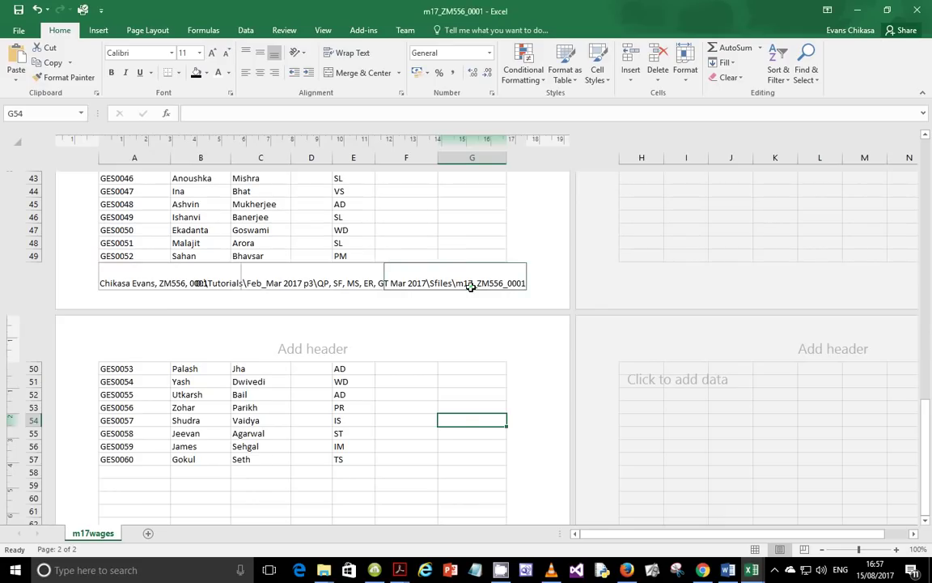
scroll(470, 285, "up", 15)
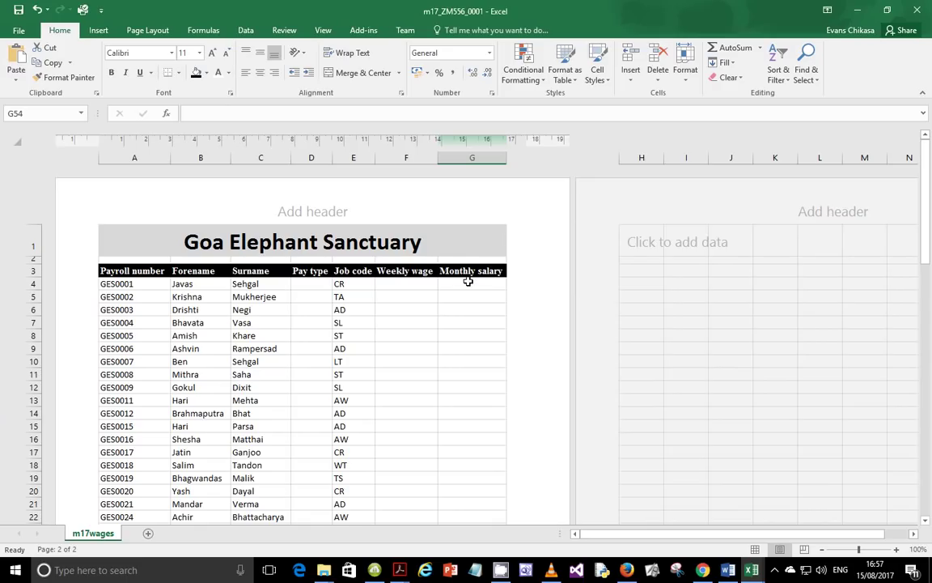
left_click(316, 284)
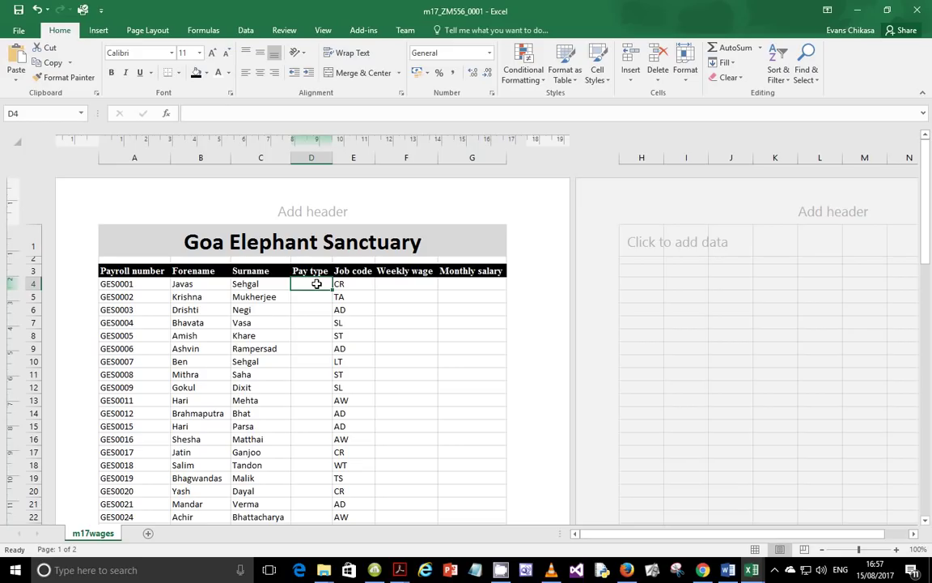
Start a formula in D4 and pick VLOOKUP from the full function list
type("=")
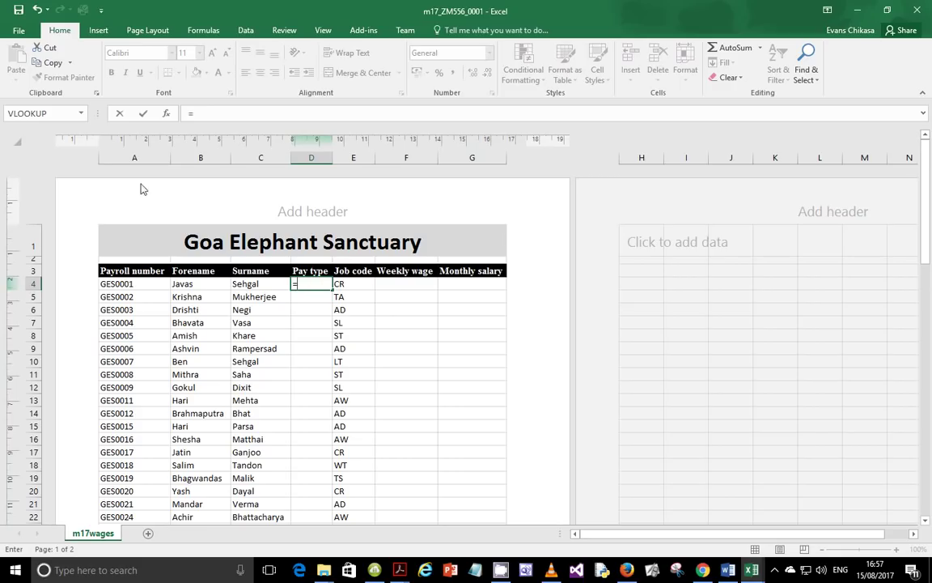
left_click(80, 113)
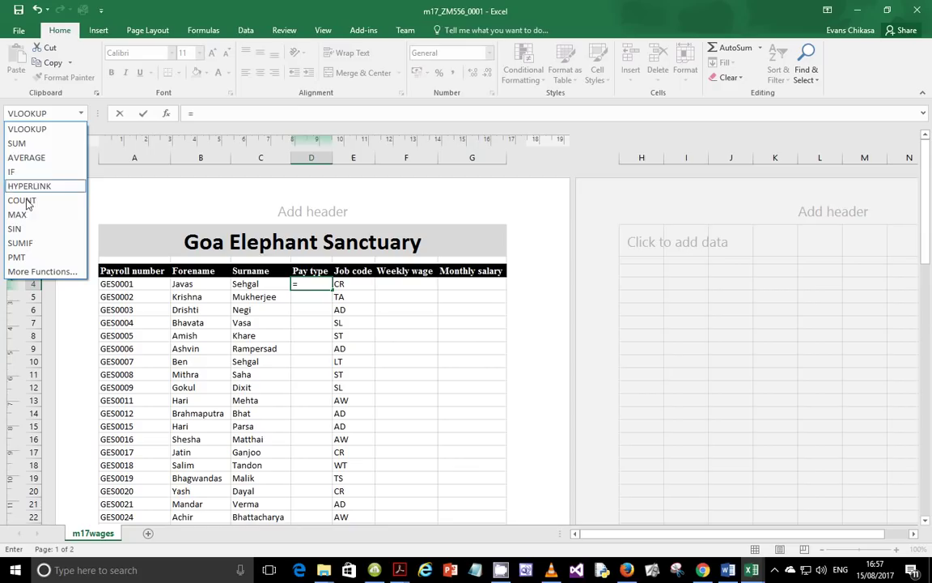
left_click(38, 272)
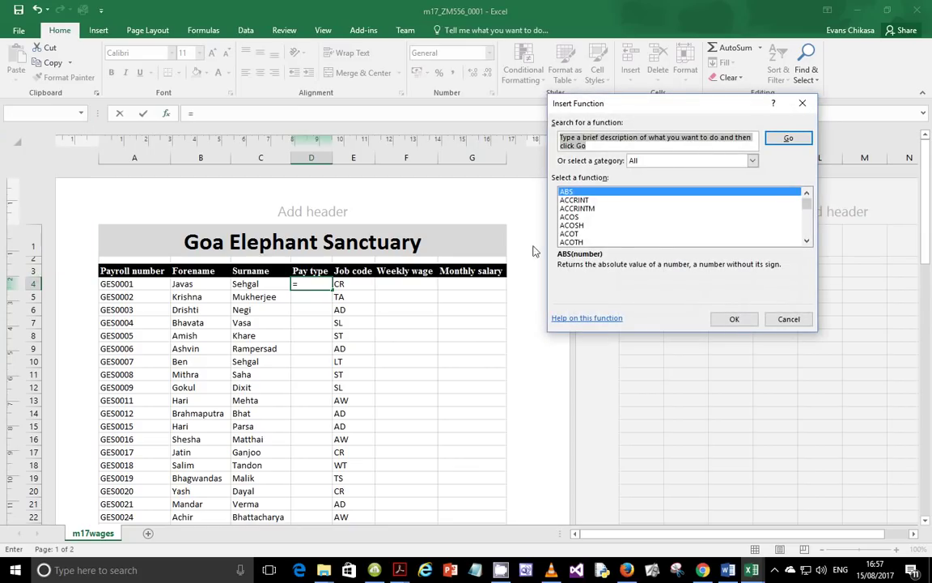
scroll(631, 211, "down", 15)
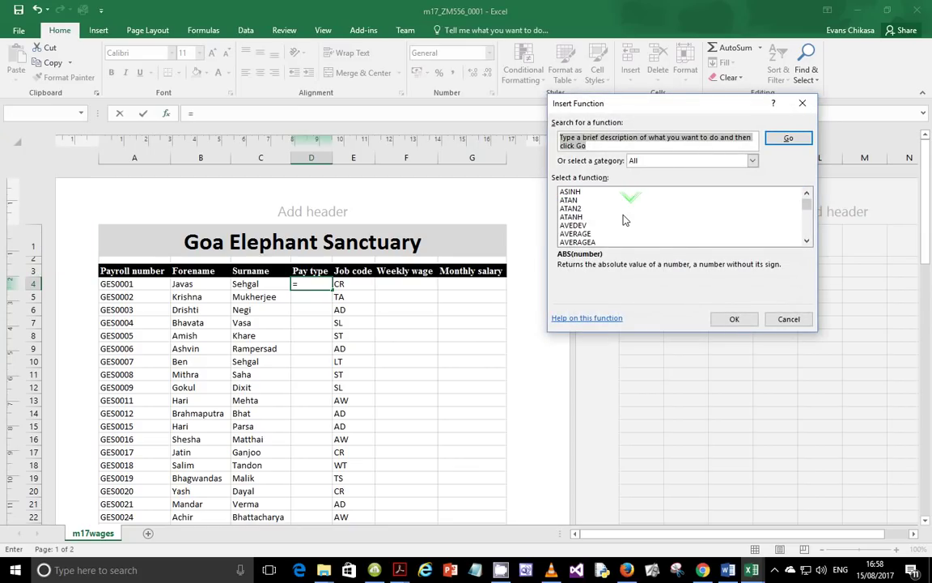
scroll(624, 220, "down", 20)
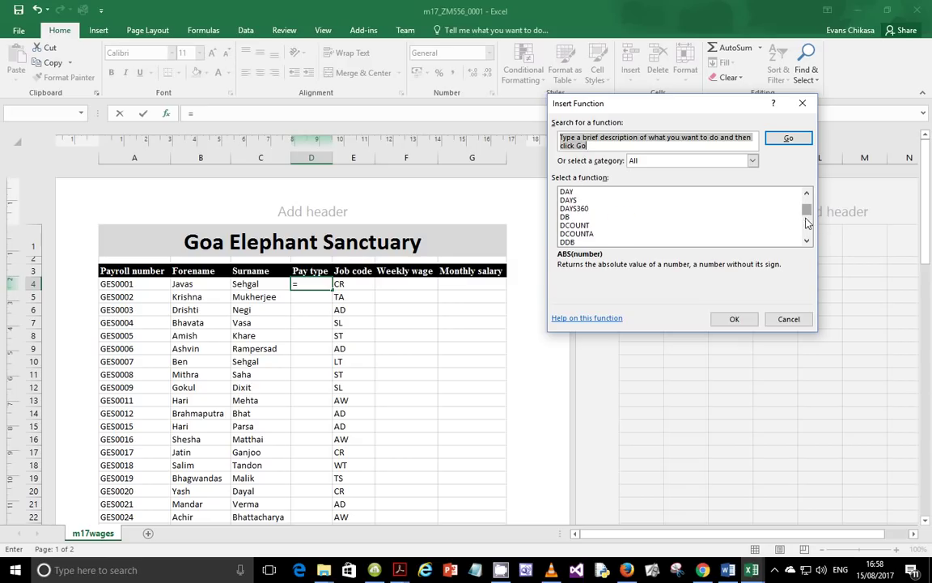
left_click_drag(806, 212, 806, 236)
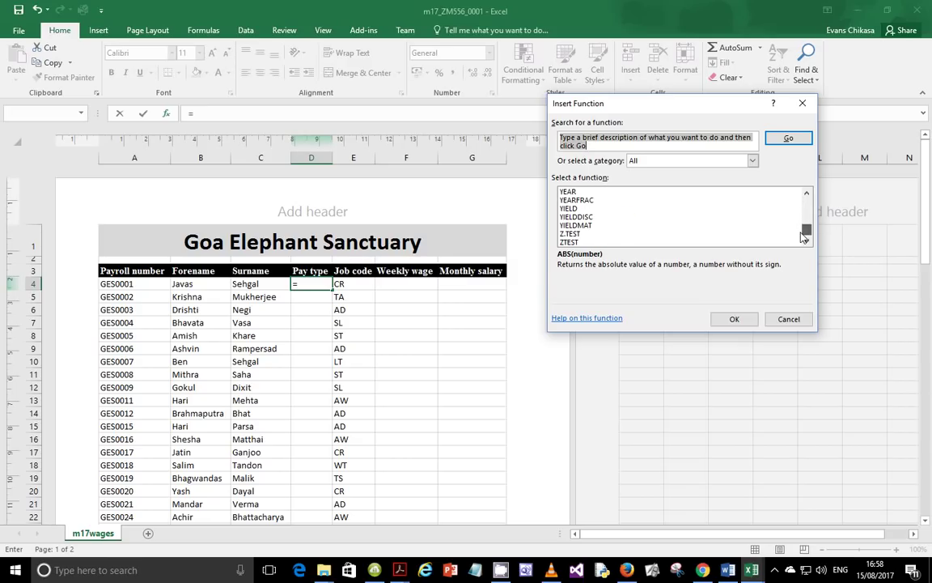
scroll(639, 221, "up", 9)
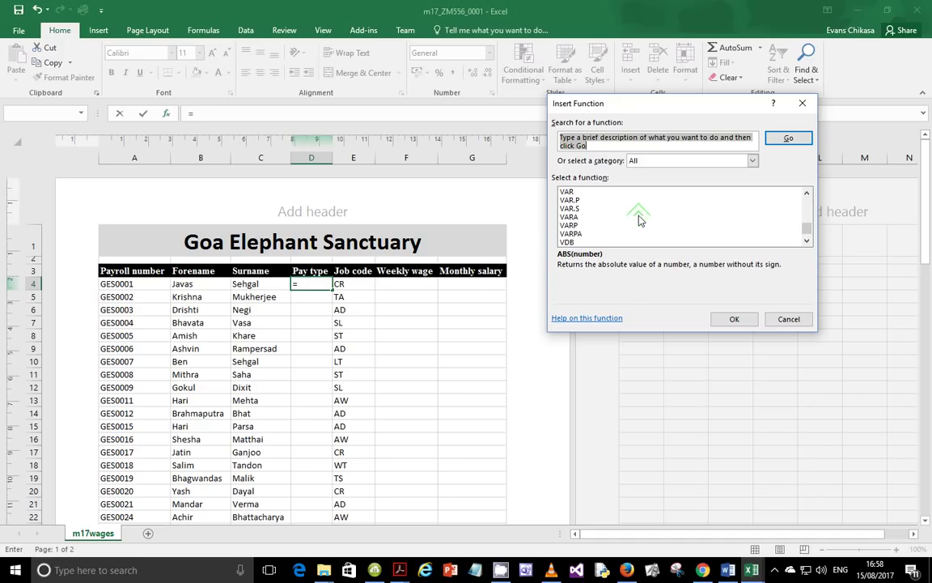
scroll(639, 220, "down", 2)
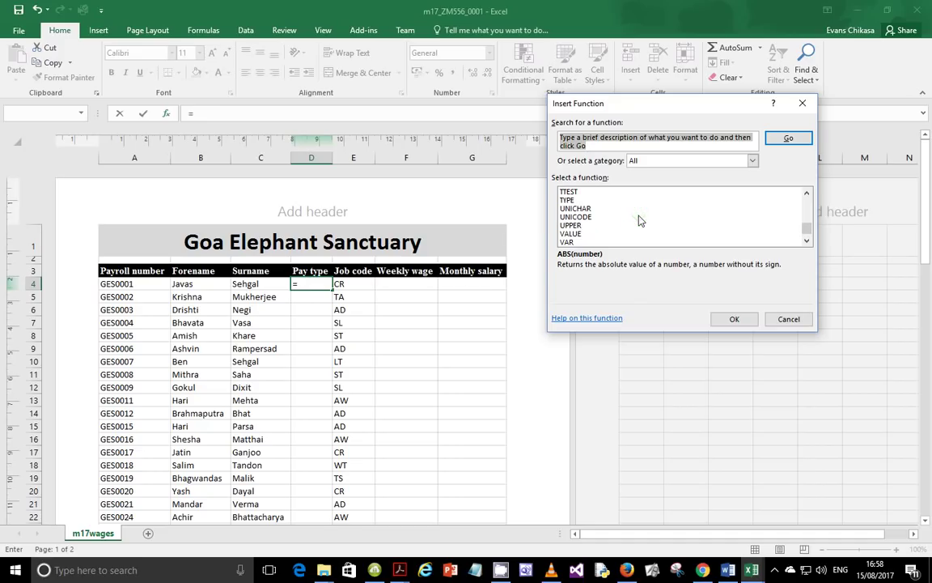
scroll(640, 220, "down", 3)
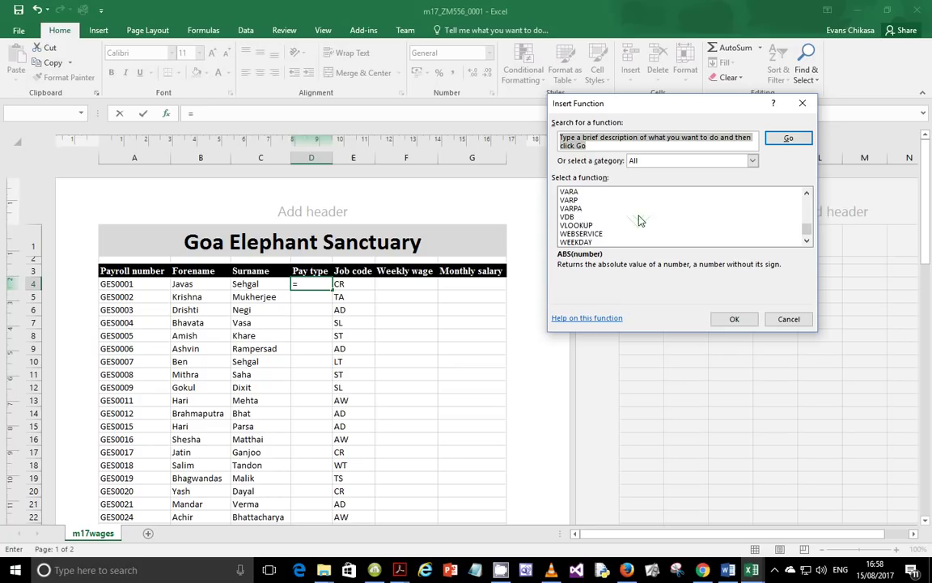
left_click(576, 199)
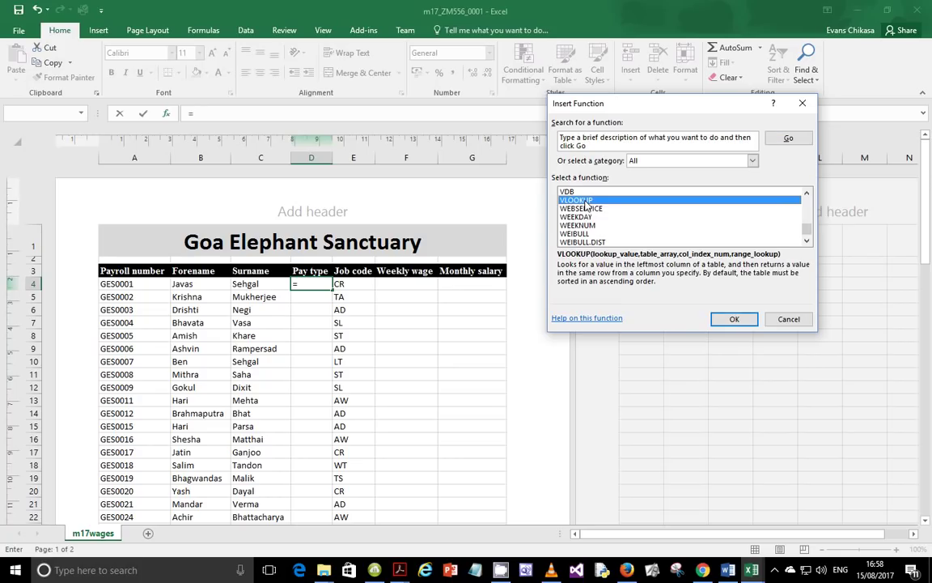
Confirm VLOOKUP and set its lookup value to the Job code in cell E4
left_click(732, 319)
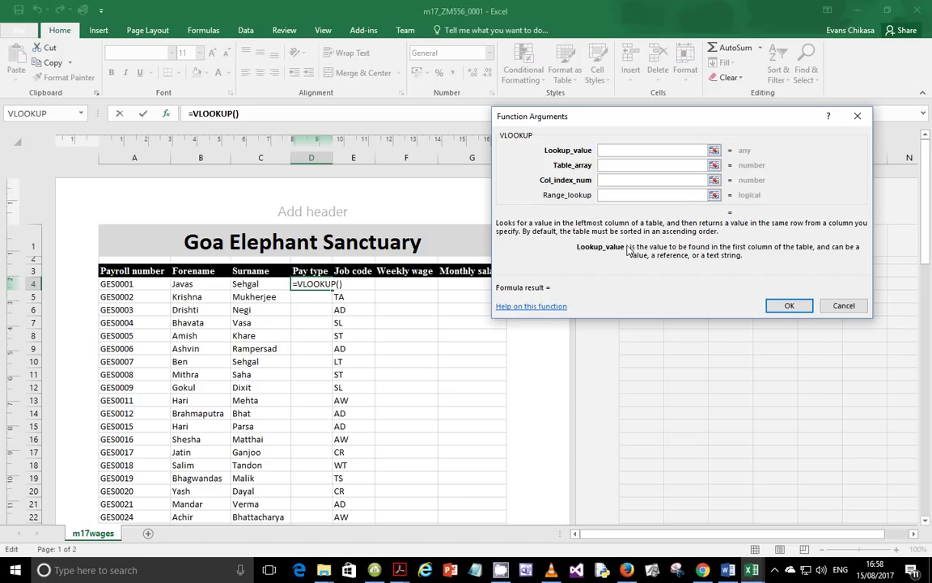
left_click_drag(627, 250, 639, 257)
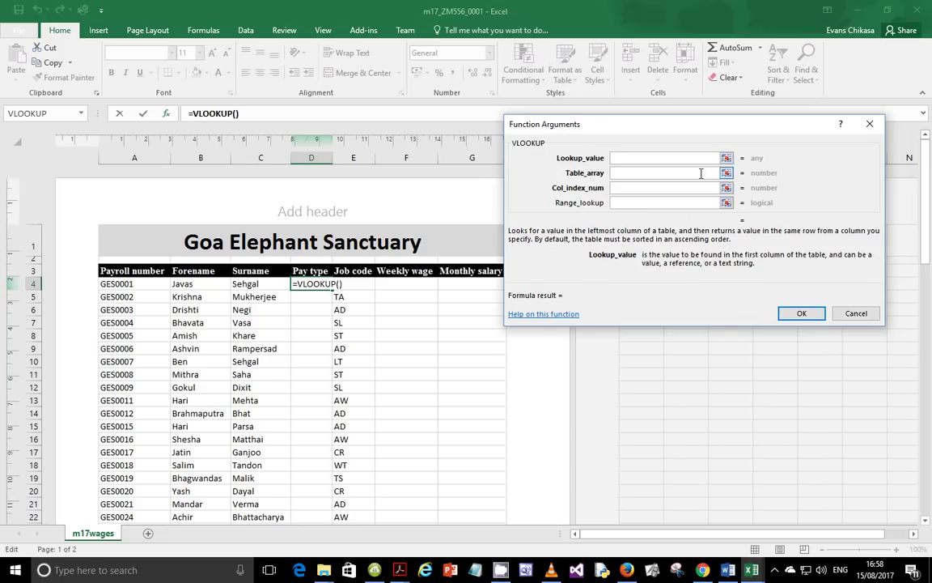
left_click(727, 158)
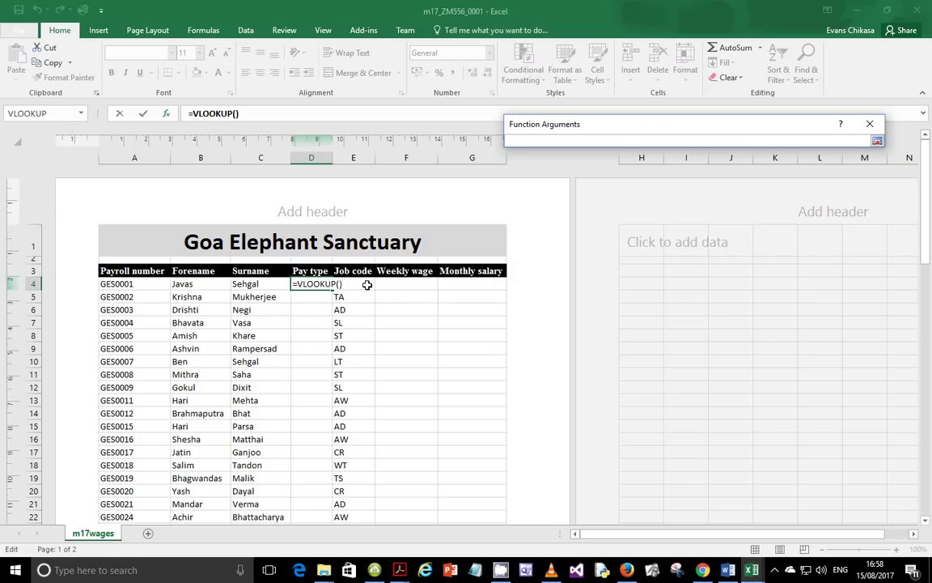
left_click(362, 286)
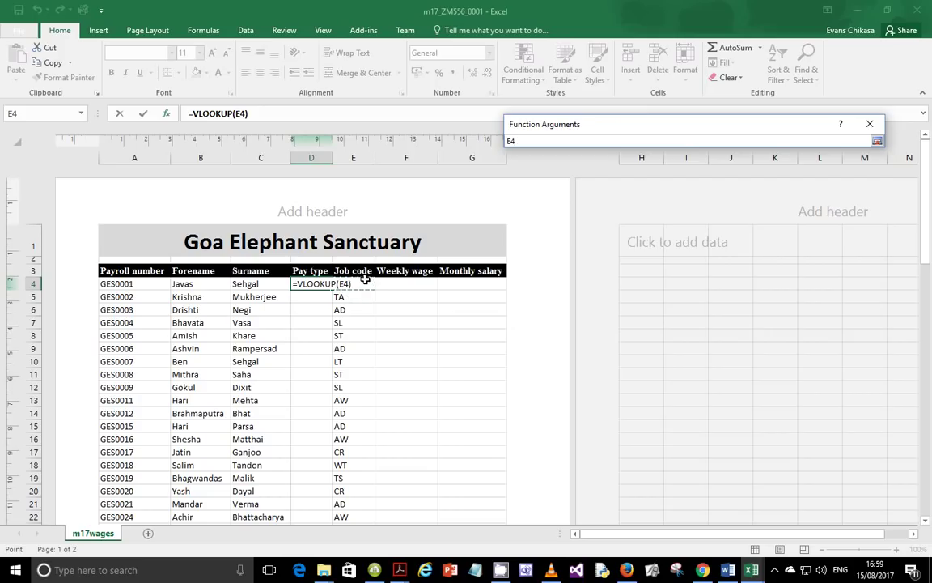
Set the VLOOKUP table array to A2:C20 in the m17data workbook
left_click(752, 570)
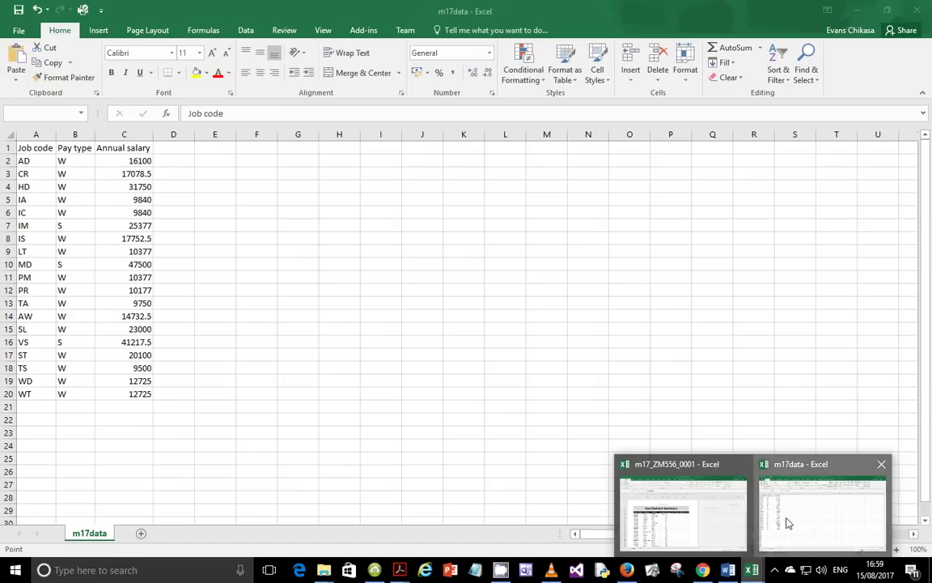
left_click(785, 522)
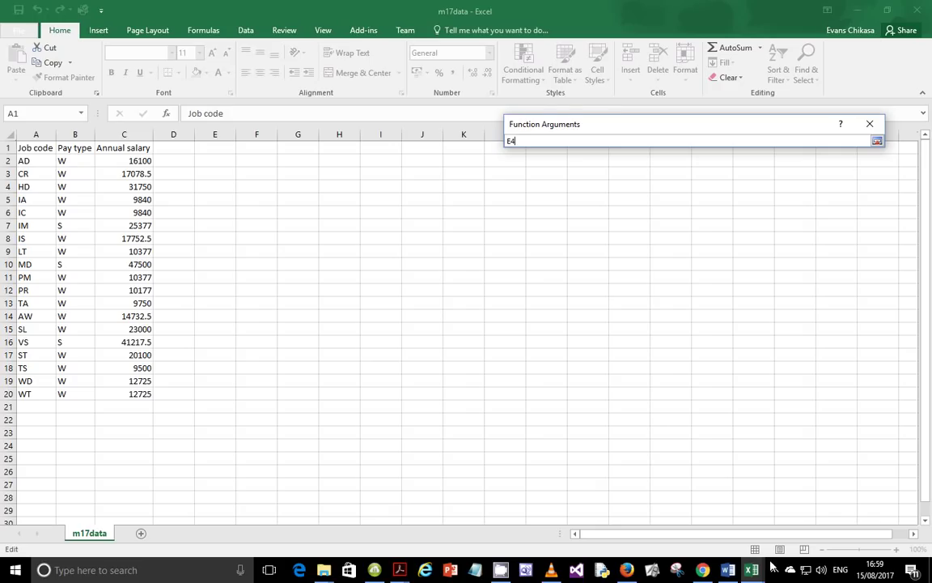
left_click(877, 141)
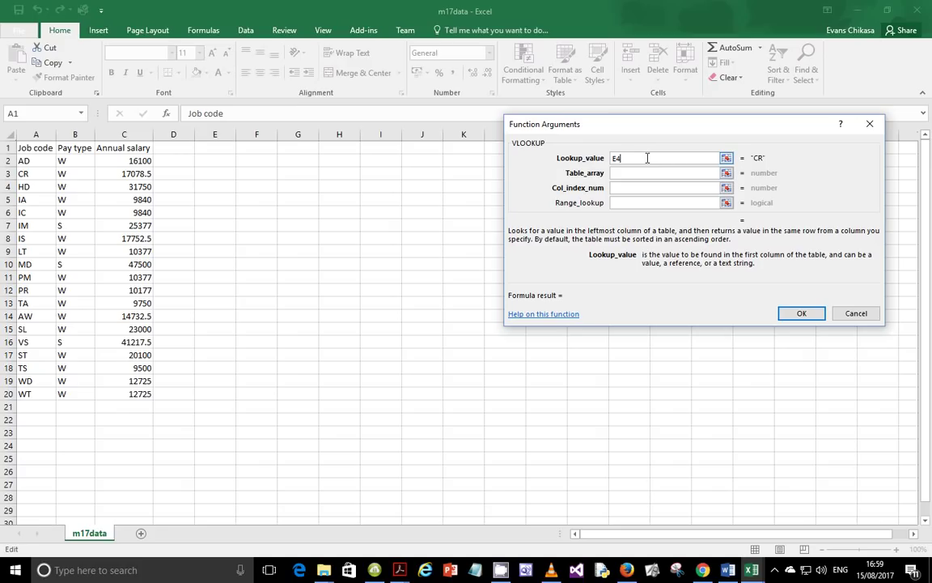
left_click(728, 174)
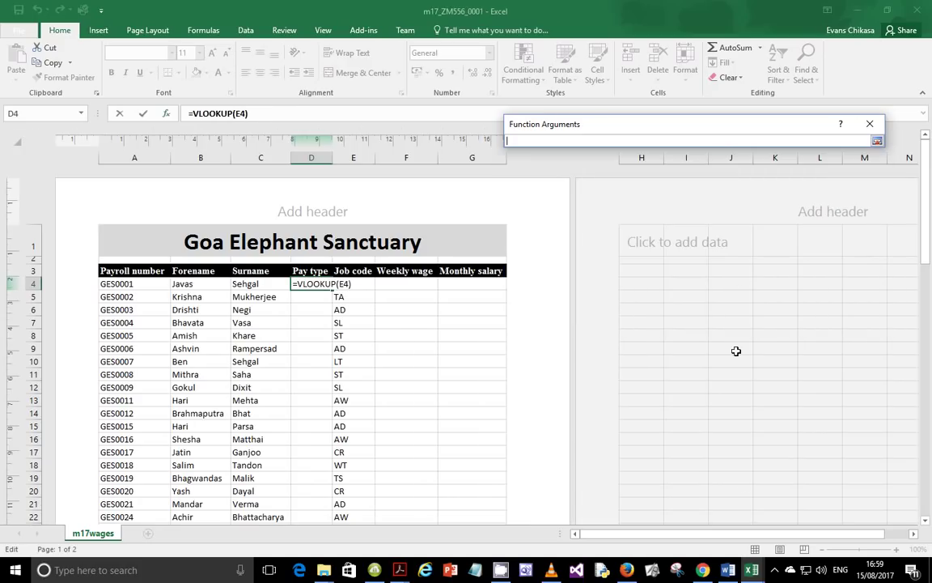
left_click(752, 570)
left_click(794, 519)
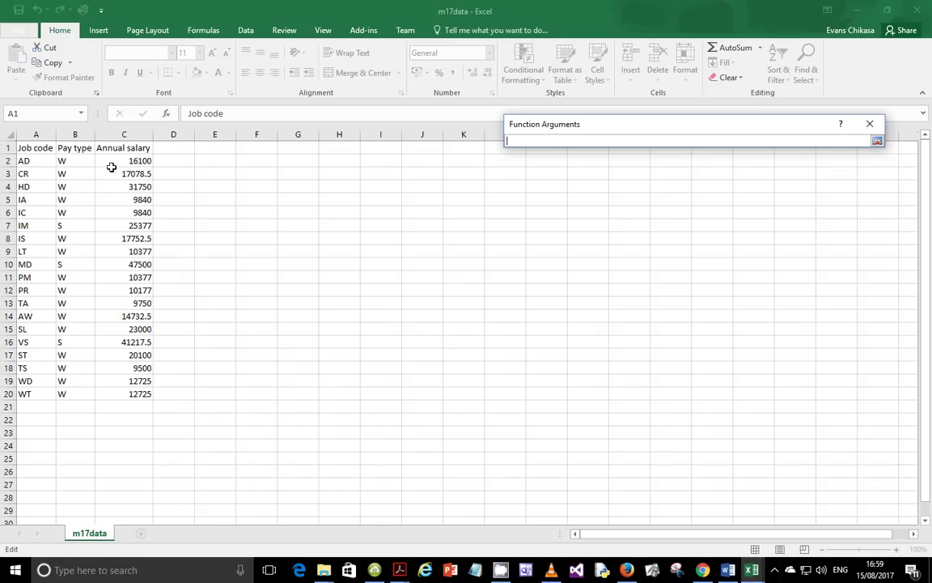
left_click(37, 161)
left_click_drag(38, 161, 133, 394)
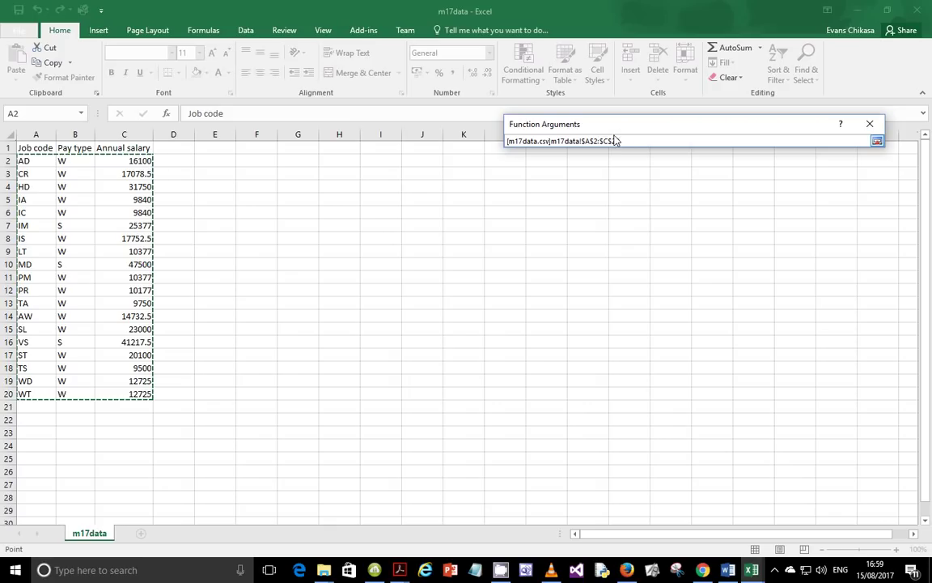
left_click(877, 141)
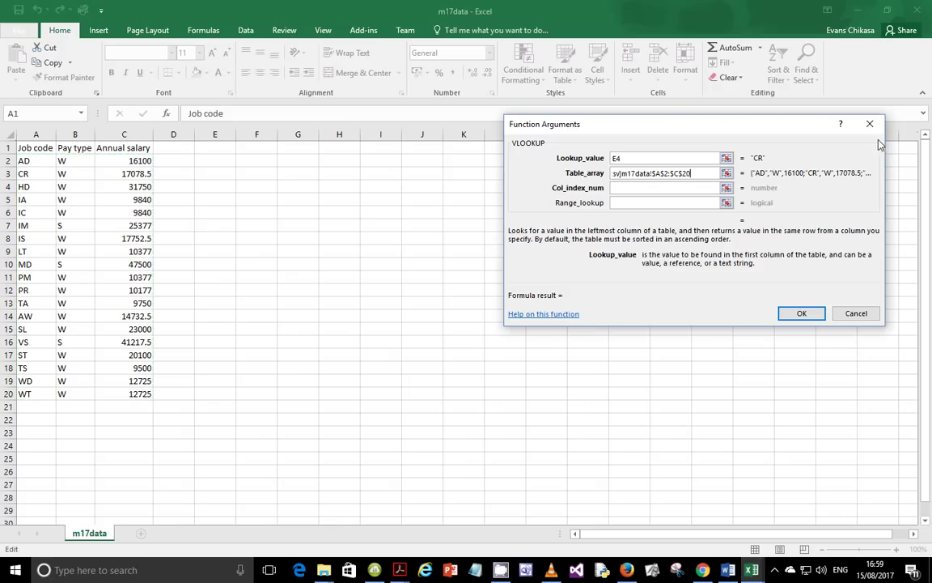
left_click(636, 189)
Enter 2 as the column index and False as the range lookup
left_click(711, 227)
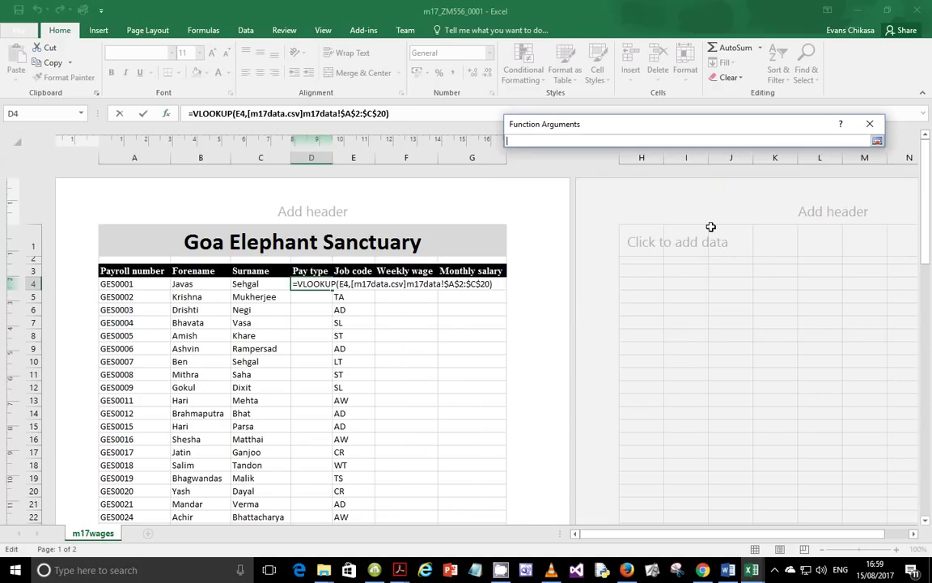
left_click(877, 140)
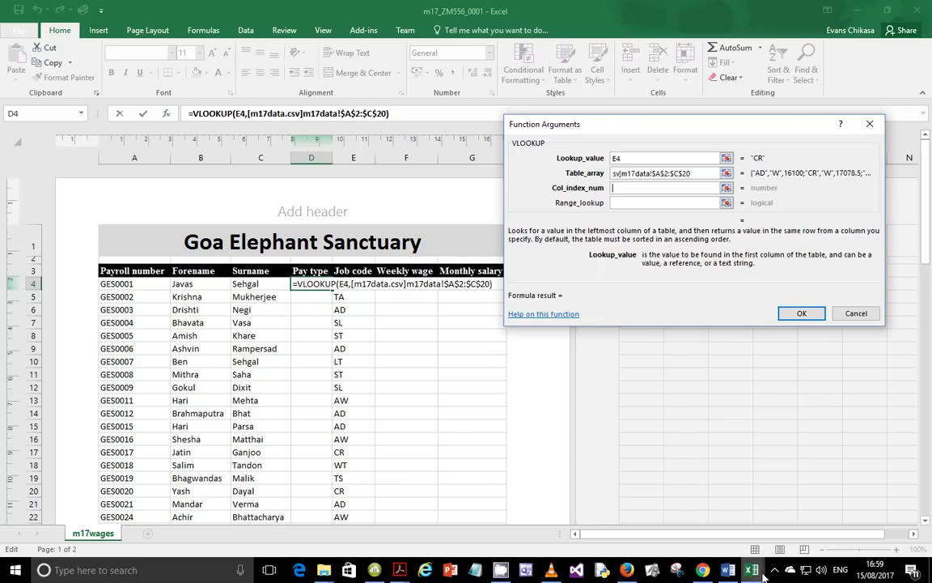
left_click(769, 486)
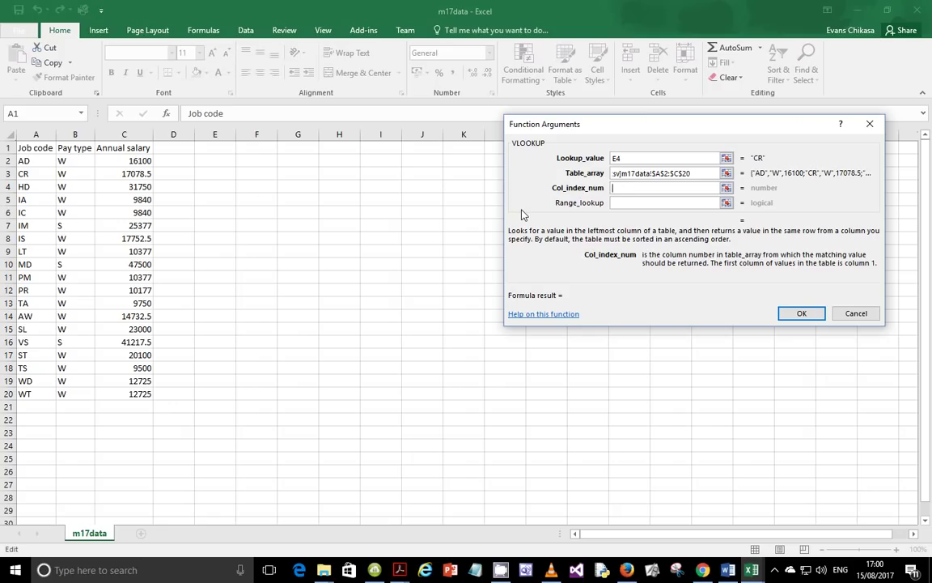
type("2")
left_click(646, 203)
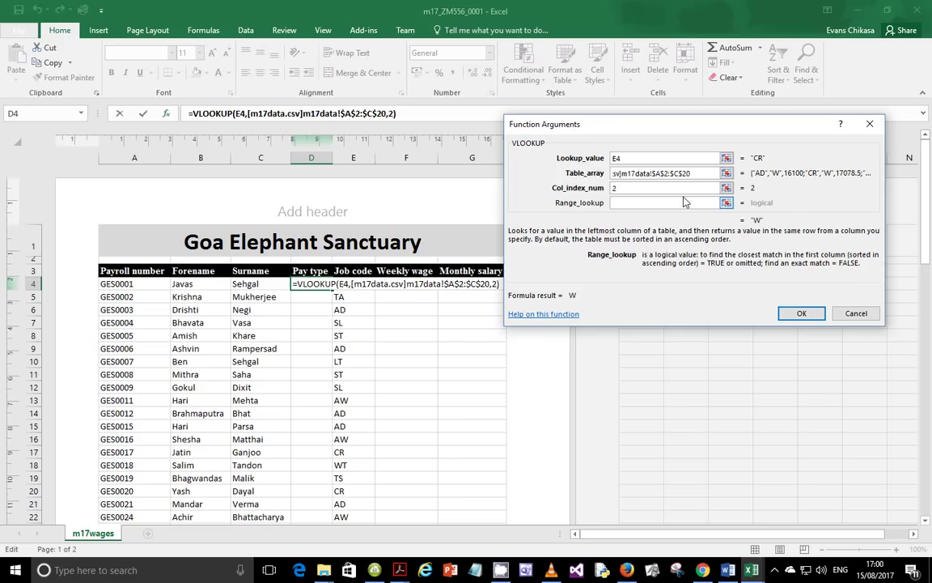
type("False")
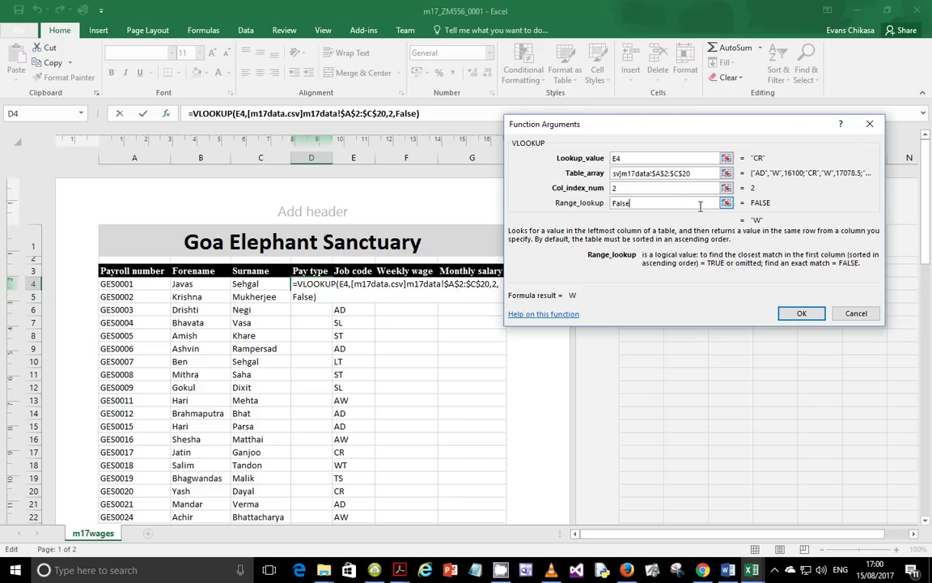
Commit the D4 VLOOKUP showing W, then bring the question paper PDF back in Acrobat
left_click(797, 314)
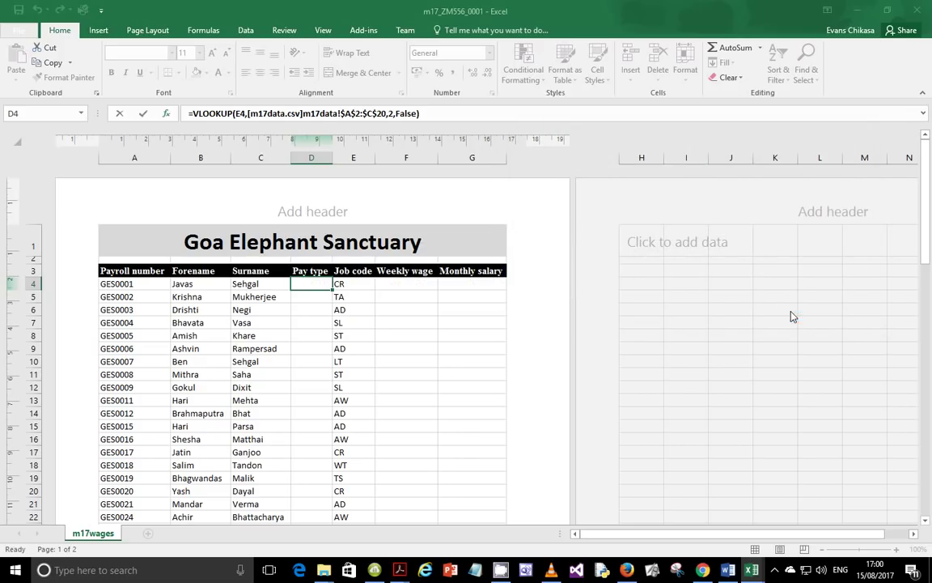
left_click_drag(382, 114, 185, 114)
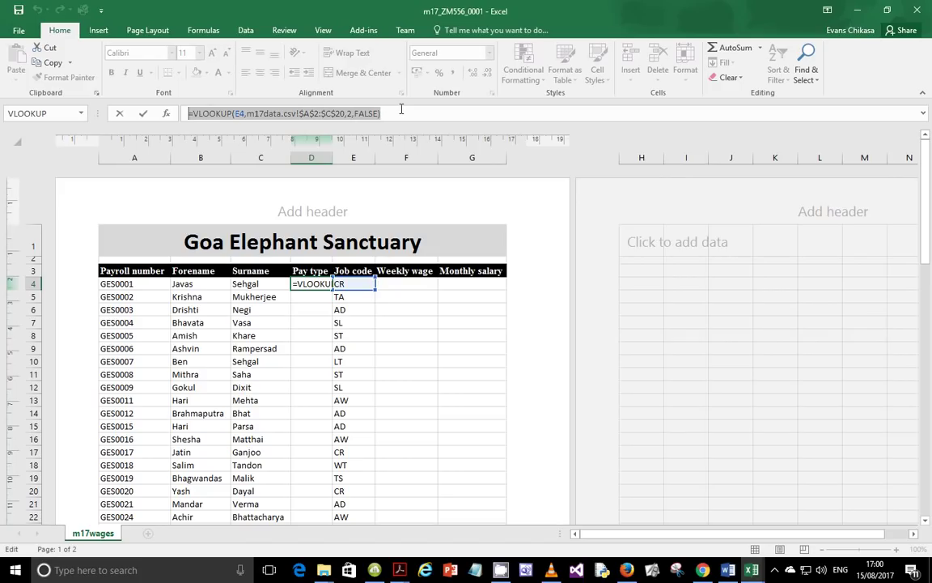
key("Return")
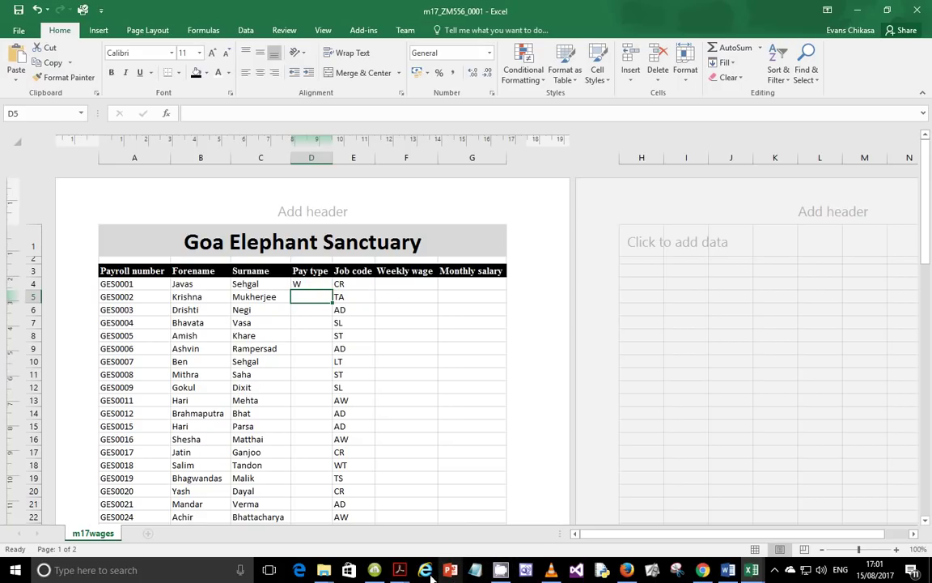
left_click(399, 570)
left_click(378, 528)
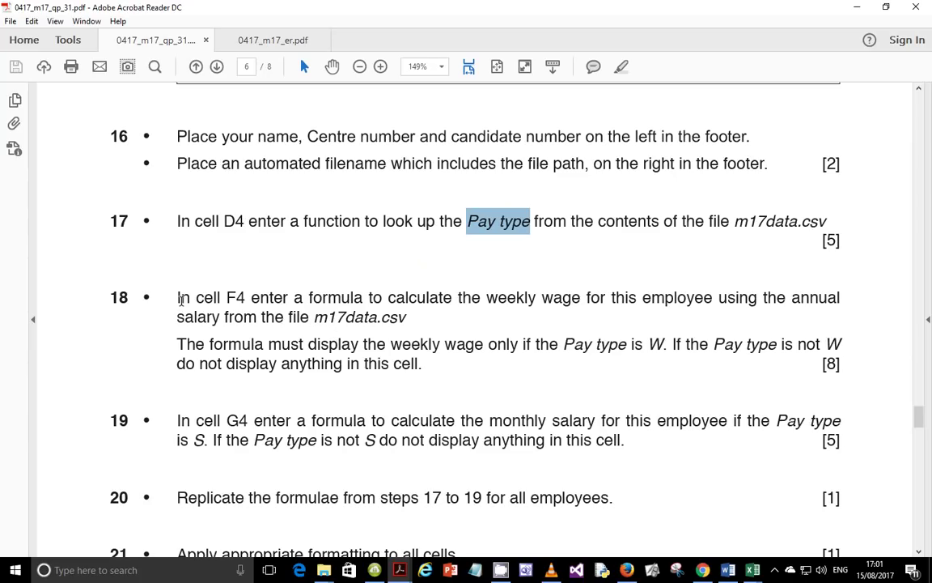
left_click(775, 569)
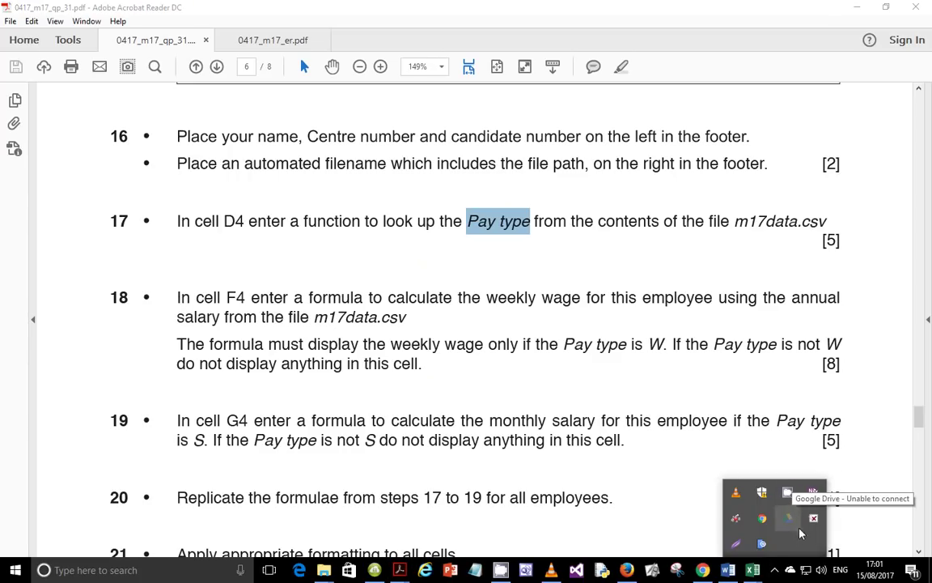
left_click(788, 493)
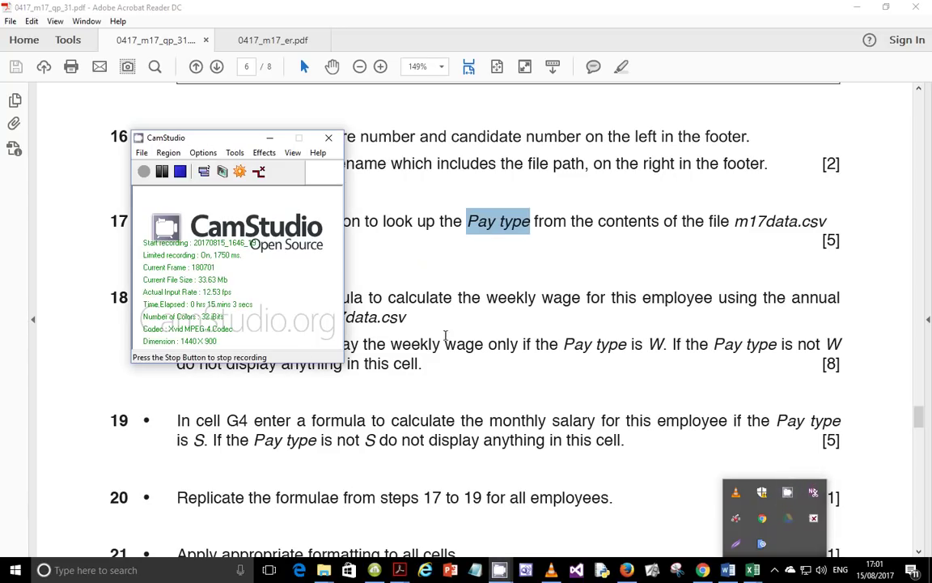
left_click(459, 297)
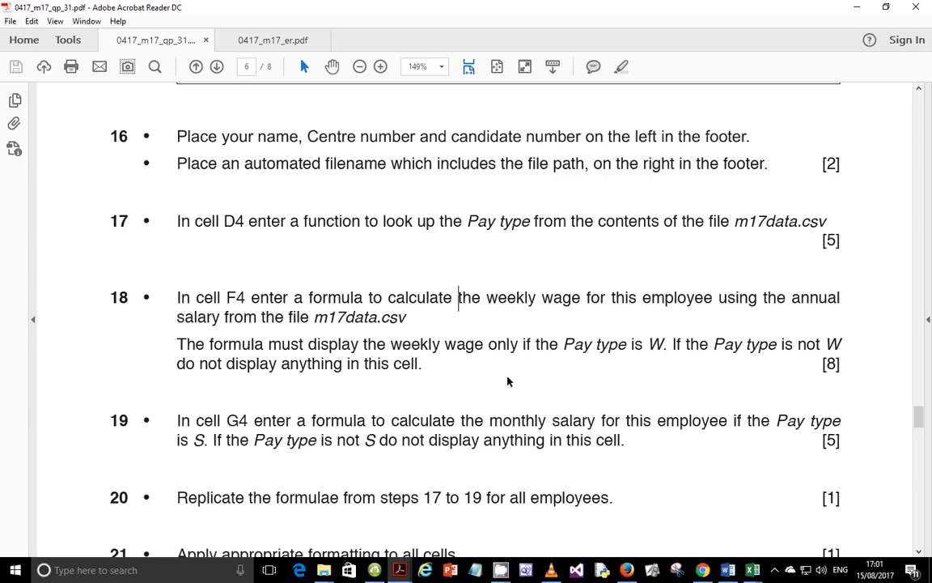
left_click(774, 570)
left_click(788, 494)
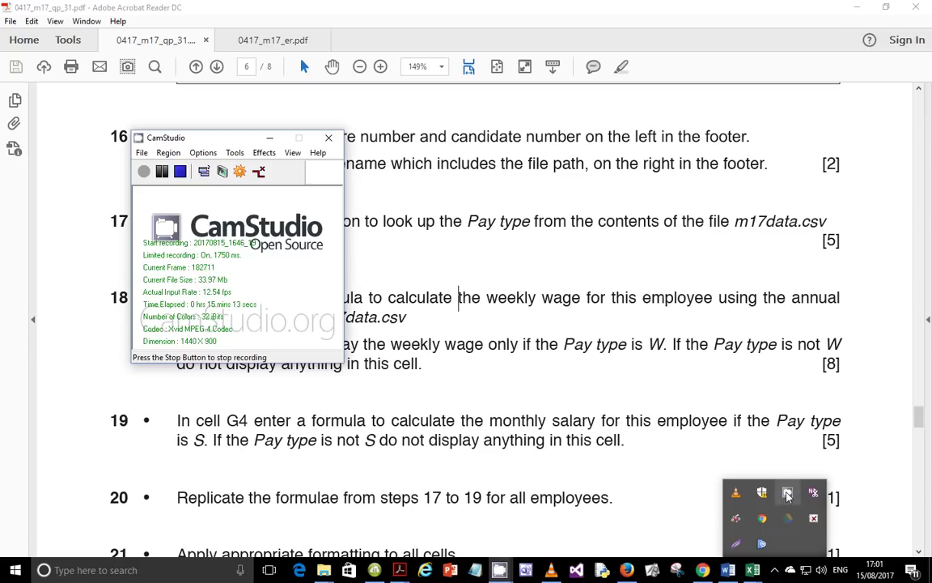